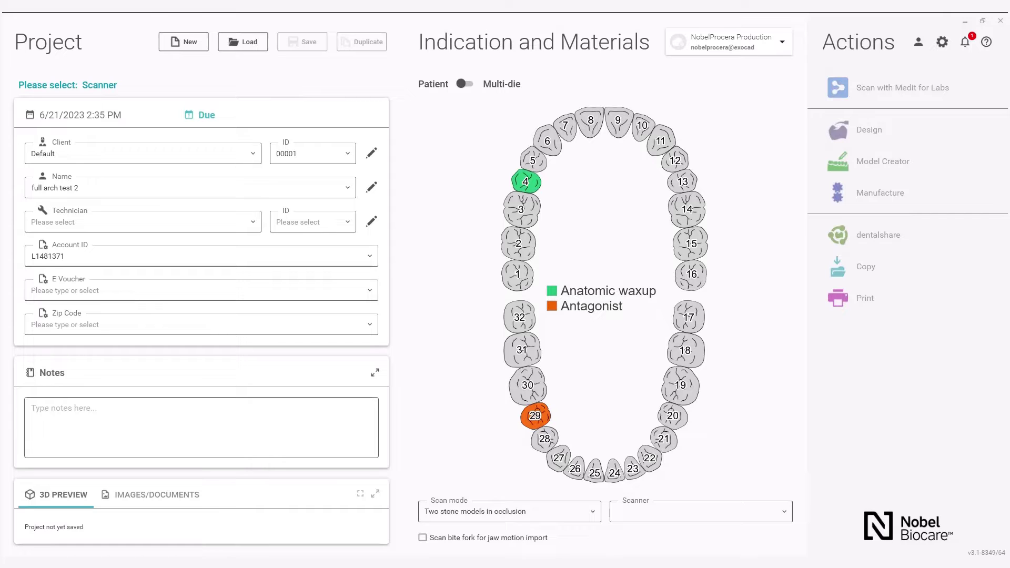
# Step: Make tooth 7 a screw-retained Zr (FCZ Implant Bridge) anatomic waxup with tooth 26 as antagonist
pyautogui.press('Tab')
pyautogui.press('Tab')
pyautogui.press('Tab')
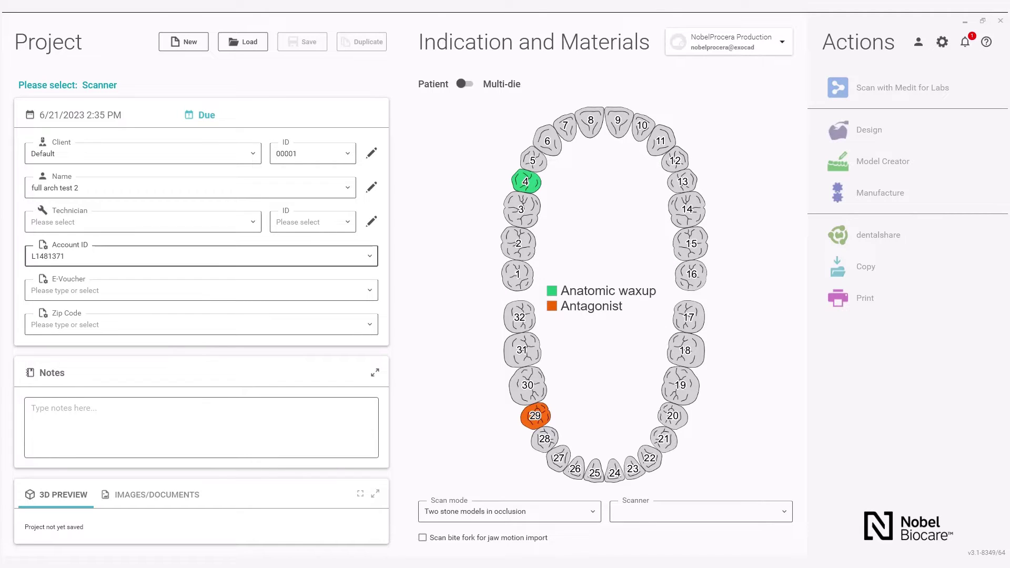
pyautogui.click(404, 282)
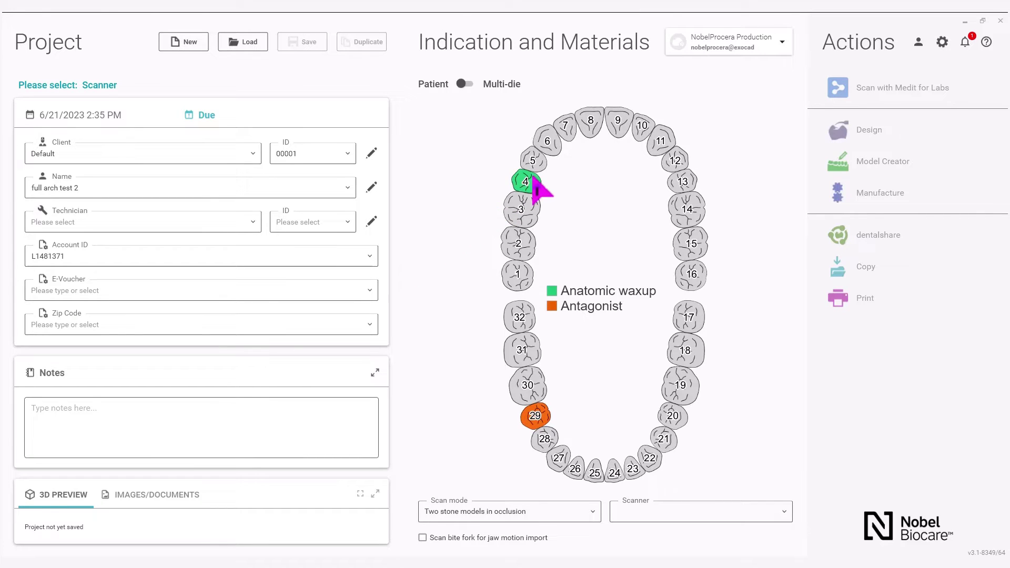
pyautogui.moveTo(534, 182)
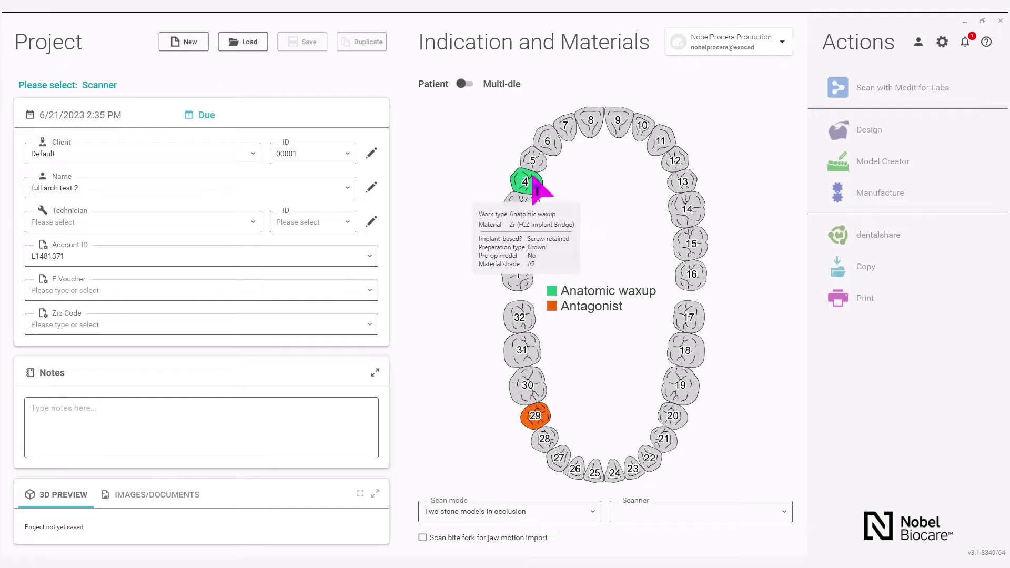
pyautogui.click(531, 157)
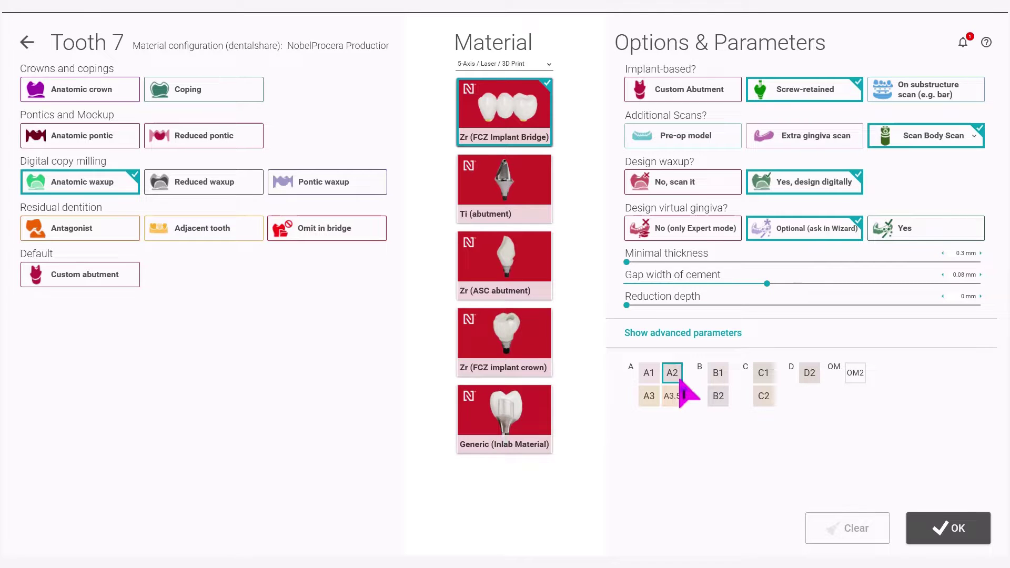
pyautogui.click(965, 531)
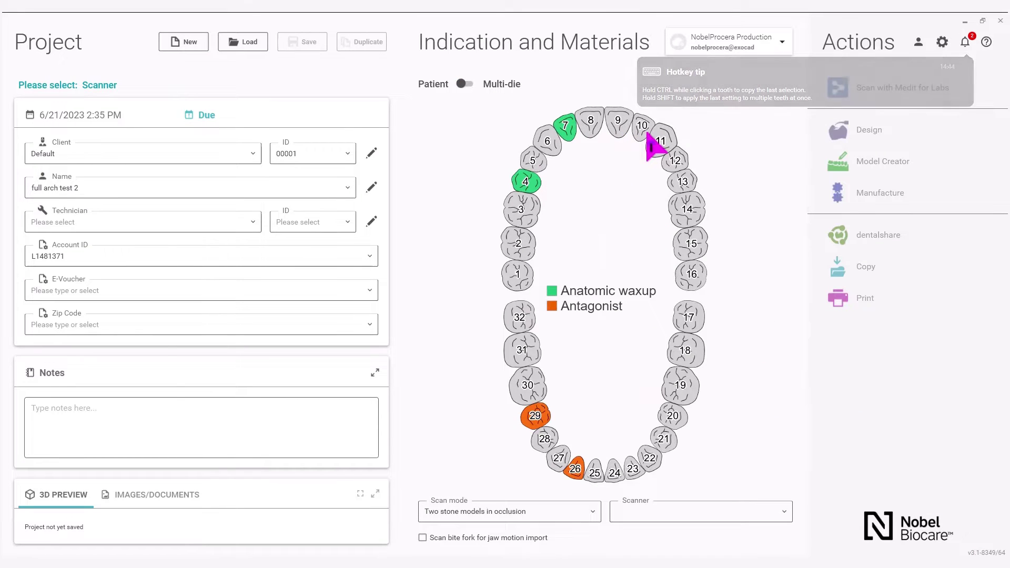
# Step: Copy the anatomic waxup to tooth 9; make tooth 3 a pontic waxup with optional virtual gingiva
pyautogui.keyDown('ctrl'); pyautogui.click(620, 122); pyautogui.keyUp('ctrl')
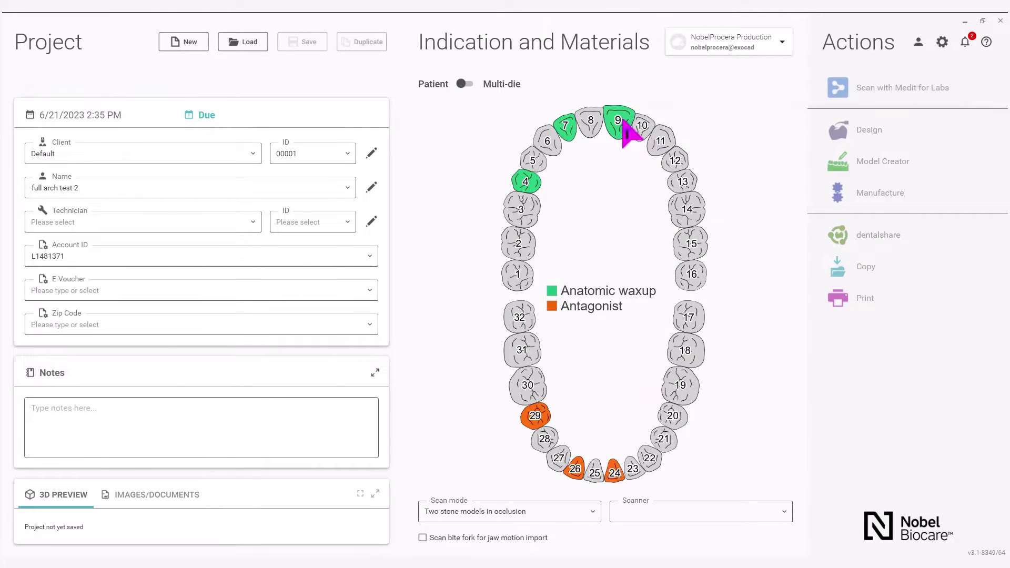
pyautogui.click(523, 212)
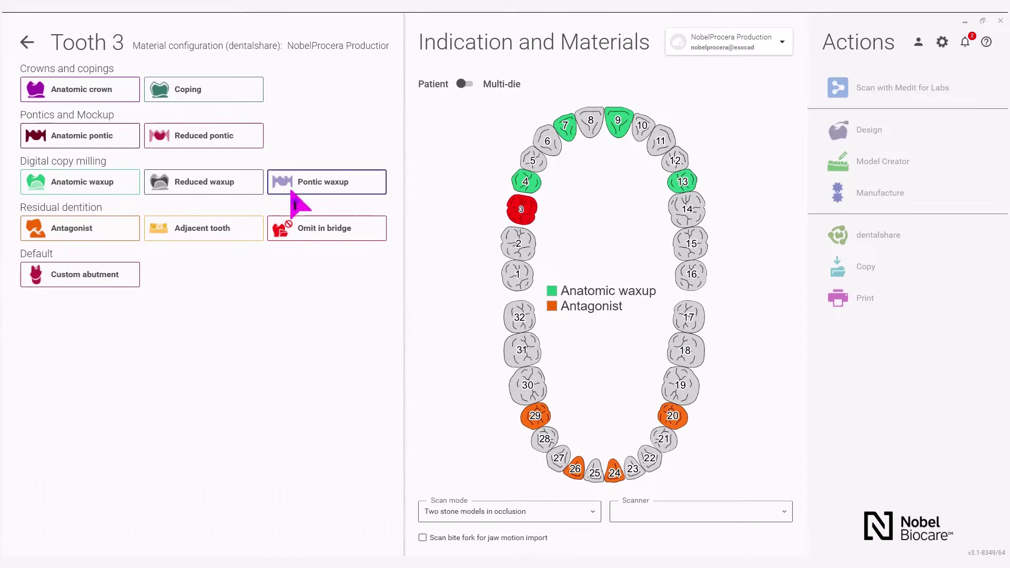
pyautogui.click(355, 181)
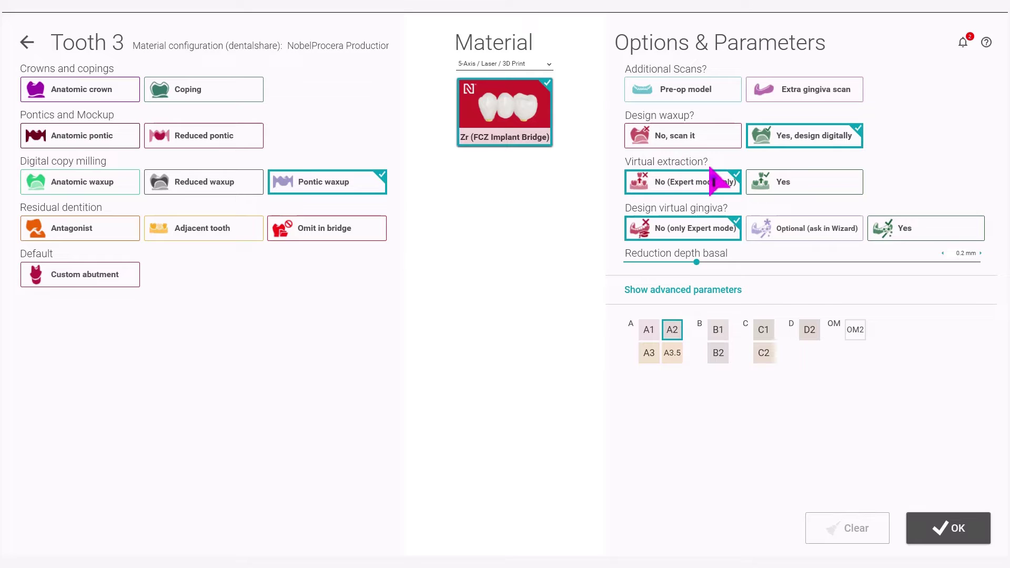
pyautogui.click(791, 226)
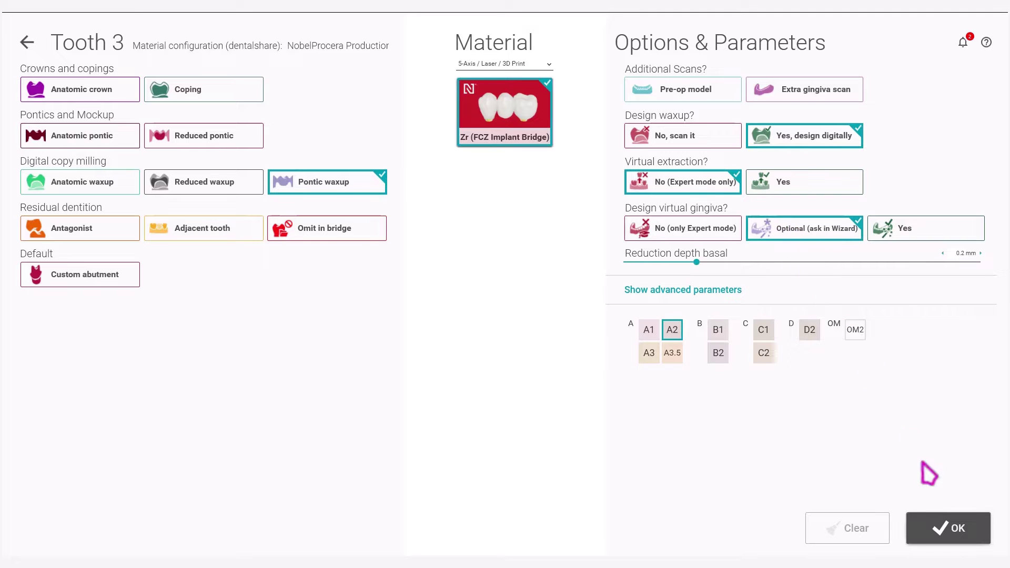
pyautogui.click(969, 533)
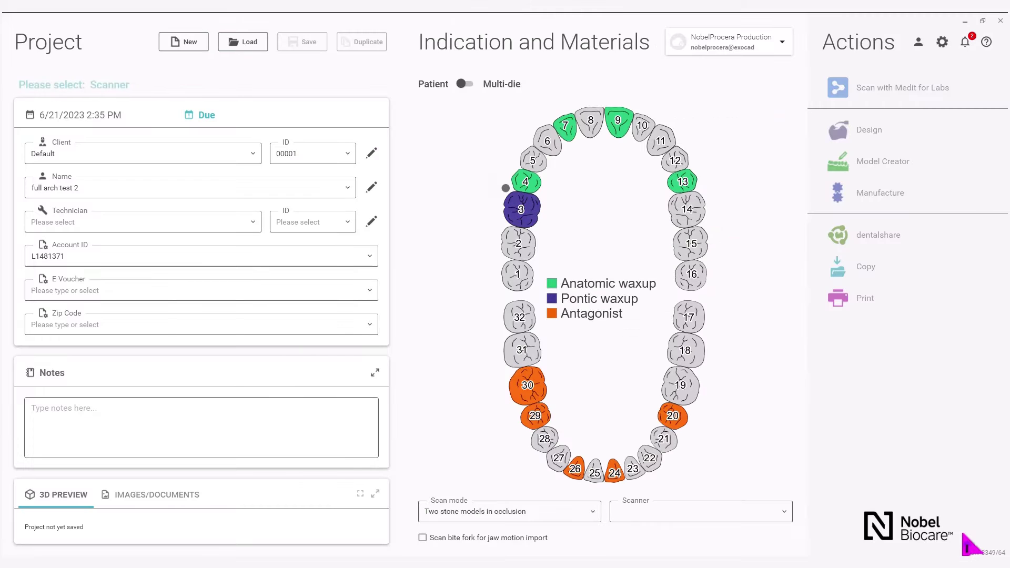
# Step: Make teeth 5, 6, 8, 10, 11, 12 and 14 pontic waxups
pyautogui.click(539, 163)
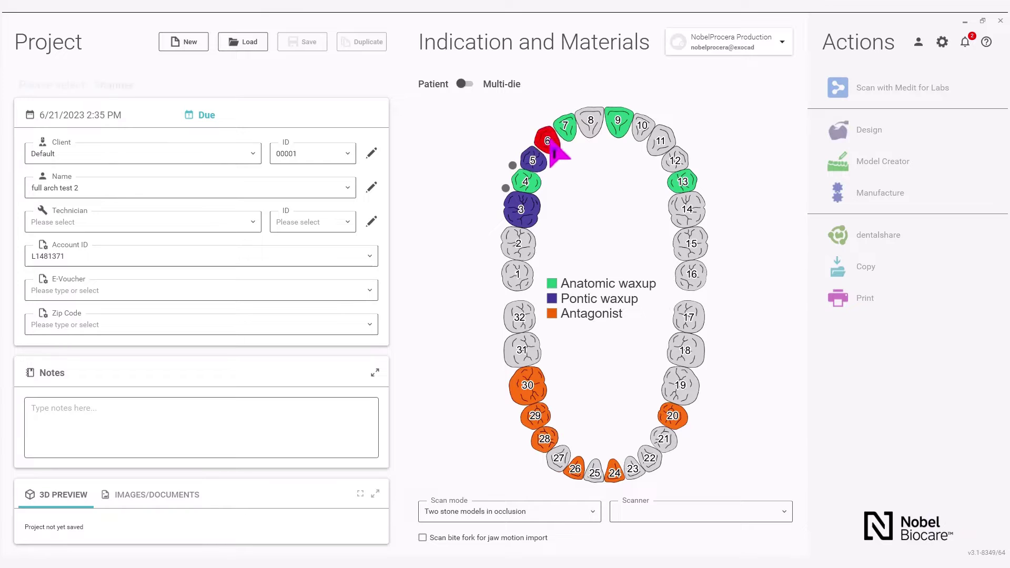
pyautogui.click(549, 143)
pyautogui.click(589, 125)
pyautogui.click(642, 128)
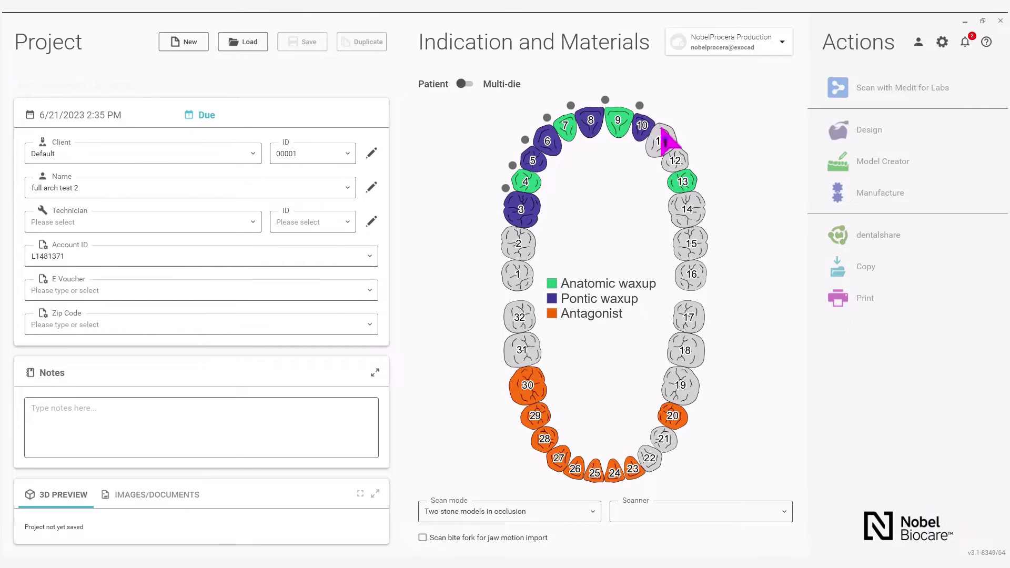
pyautogui.click(661, 138)
pyautogui.click(677, 159)
pyautogui.click(687, 210)
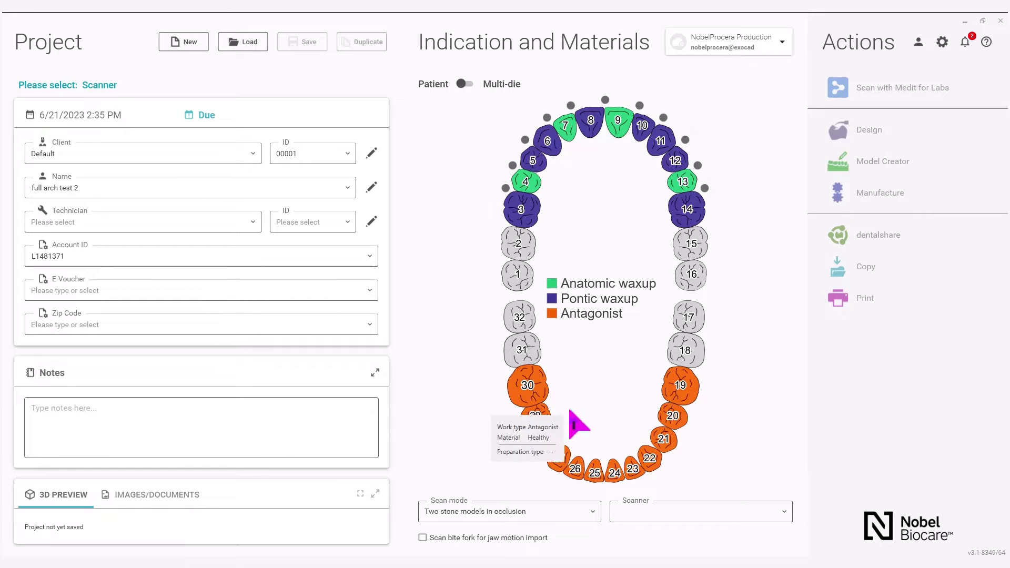
# Step: Clear the antagonist marking from teeth 30, 29, 28 and 27
pyautogui.moveTo(527, 390)
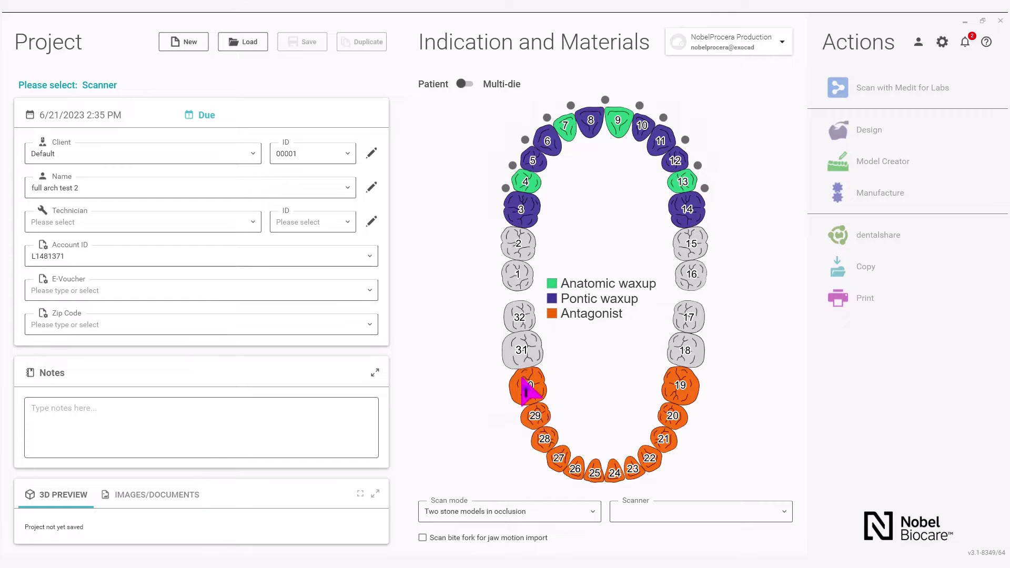
pyautogui.moveTo(522, 380)
pyautogui.mouseDown()
pyautogui.moveTo(533, 348)
pyautogui.moveTo(530, 392)
pyautogui.mouseUp()
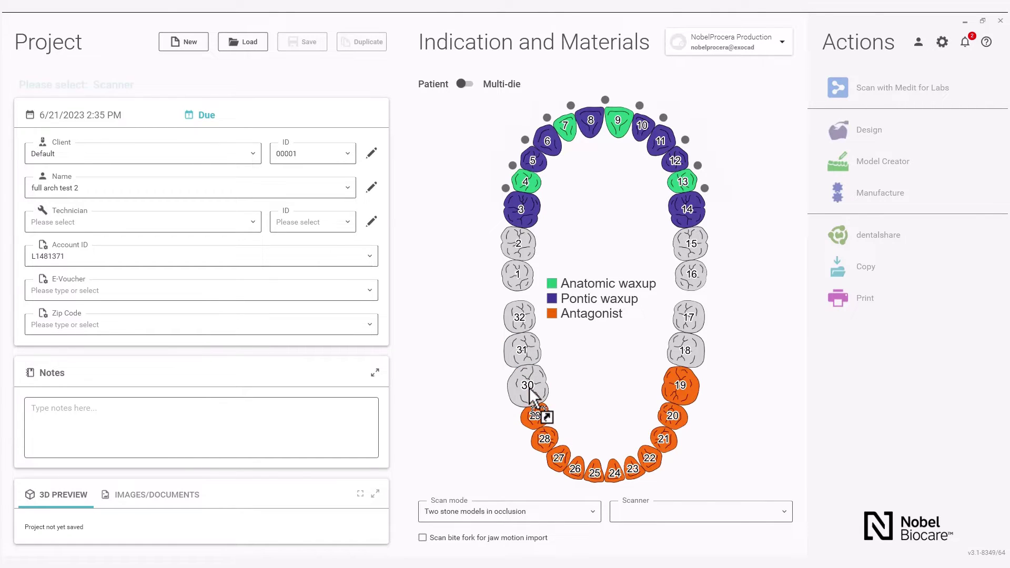
pyautogui.click(534, 414)
pyautogui.click(544, 439)
pyautogui.click(559, 459)
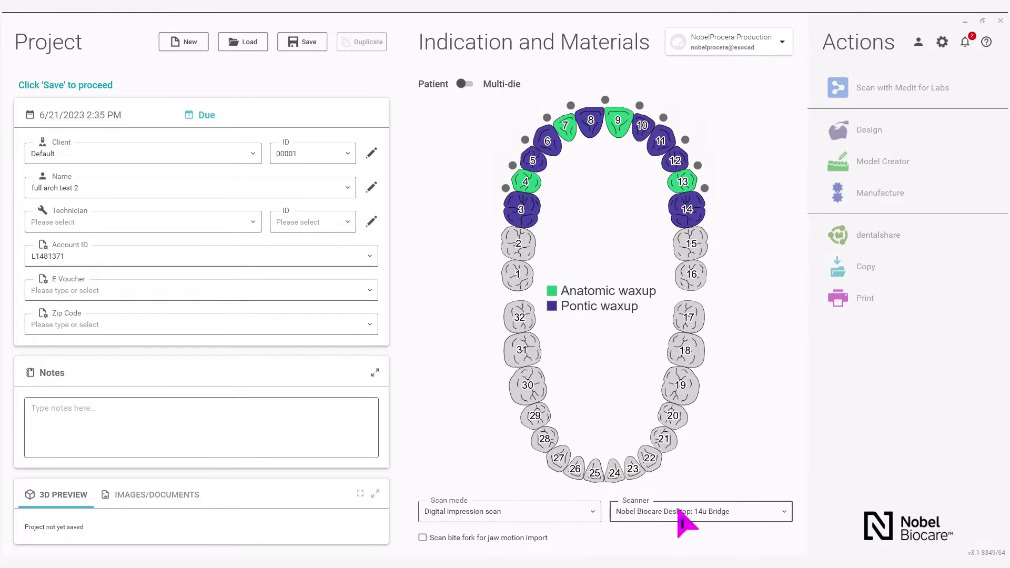
# Step: Save the case with Digital impression scan mode and the Nobel Biocare Desktop: 14u Bridge scanner
pyautogui.click(308, 45)
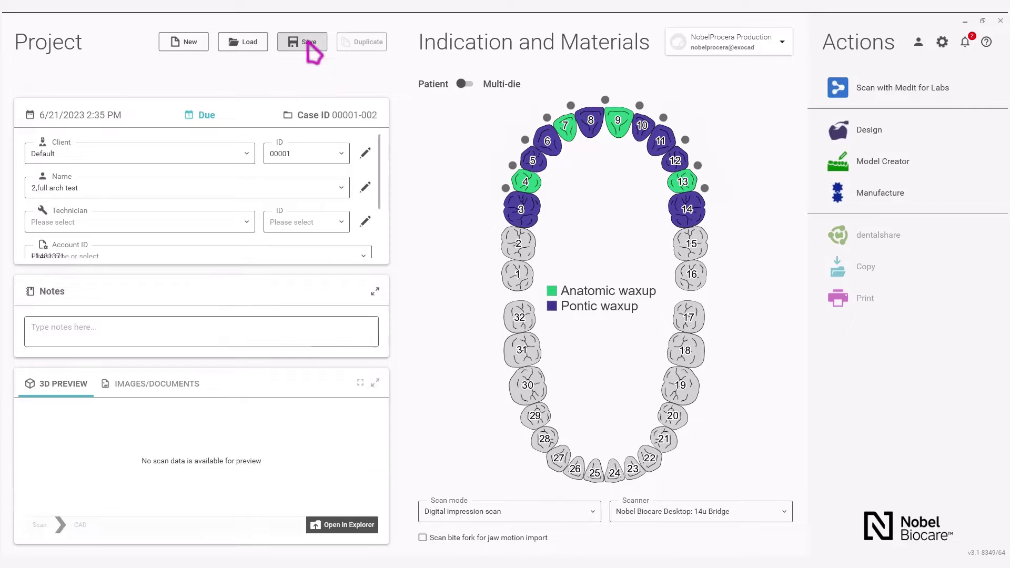
# Step: Start the design and load Upper ELOS Scan Bodies.stl as the scan markers
pyautogui.click(893, 135)
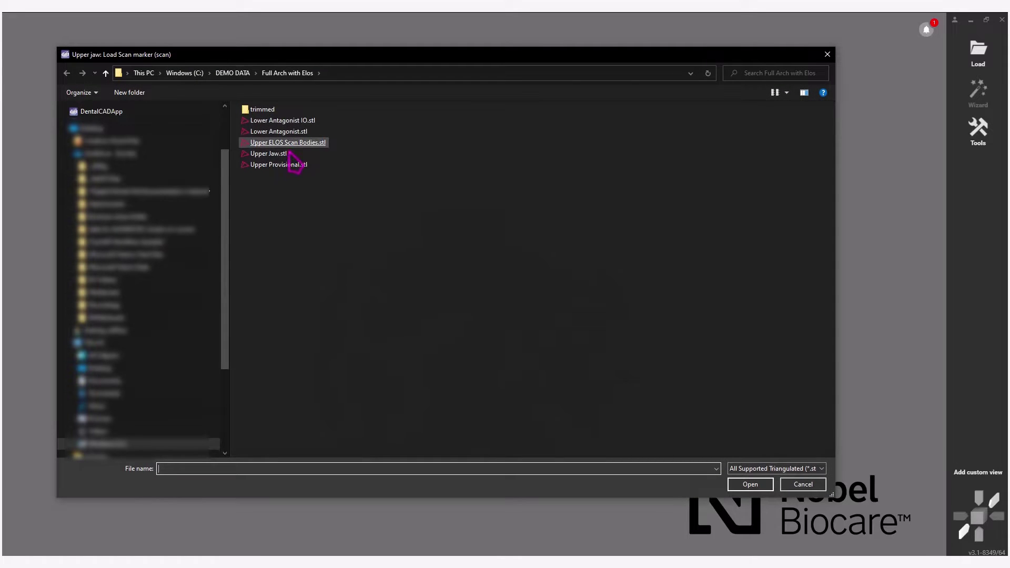
pyautogui.doubleClick(290, 143)
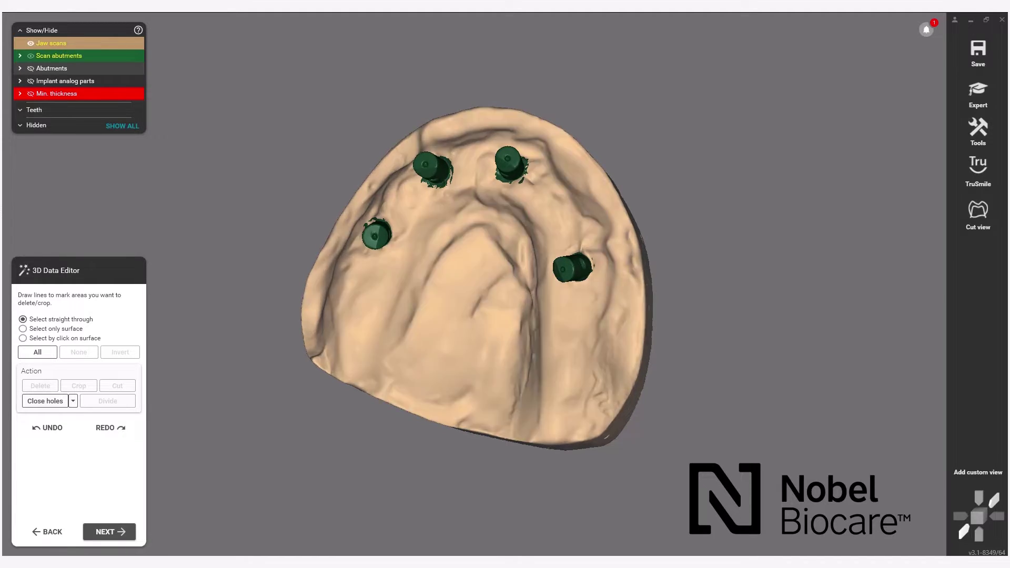
# Step: Add Upper Provisional.stl as a pre-op scan mesh, keeping its scan coordinates
pyautogui.click(980, 105)
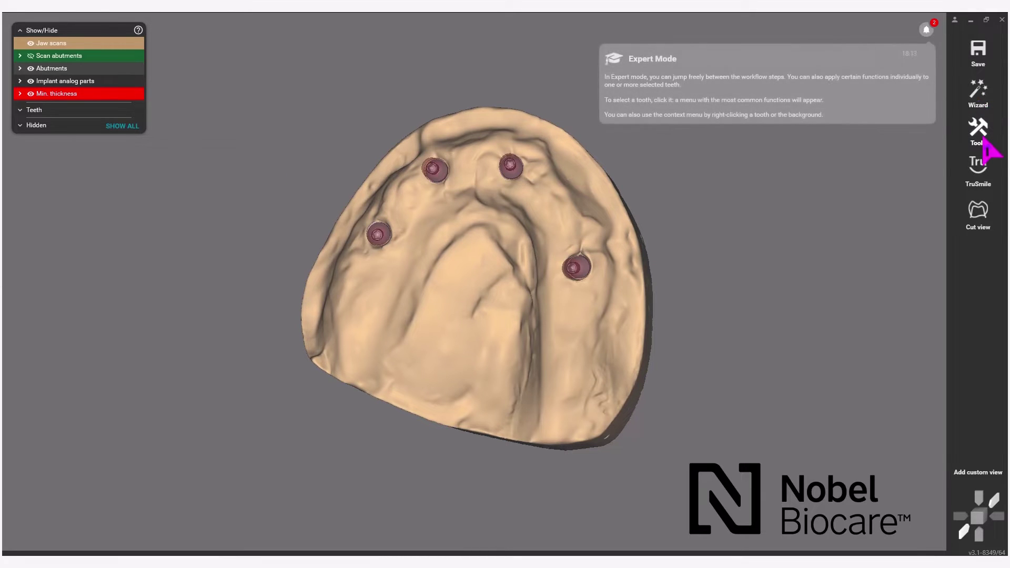
pyautogui.click(979, 132)
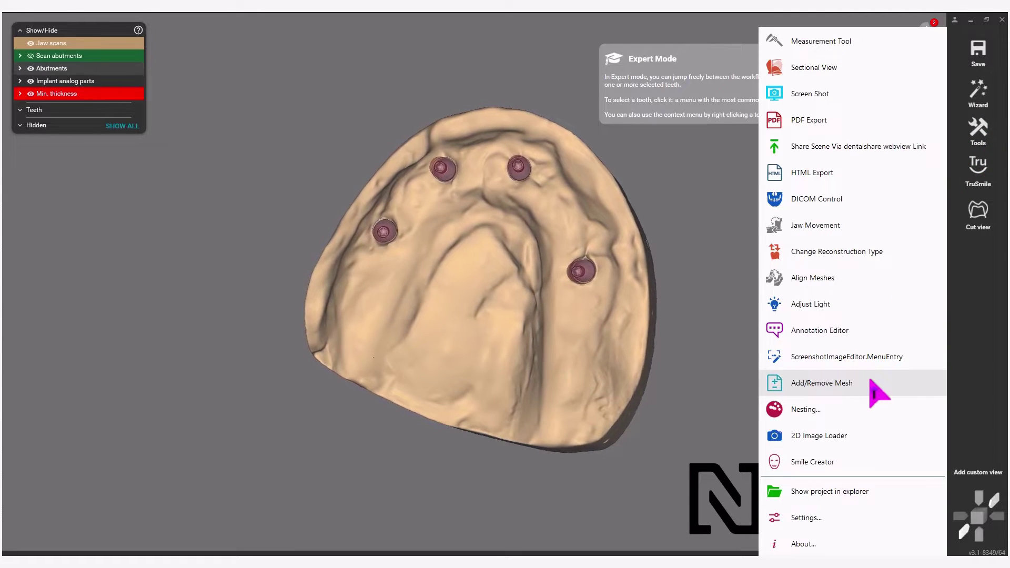
pyautogui.click(870, 382)
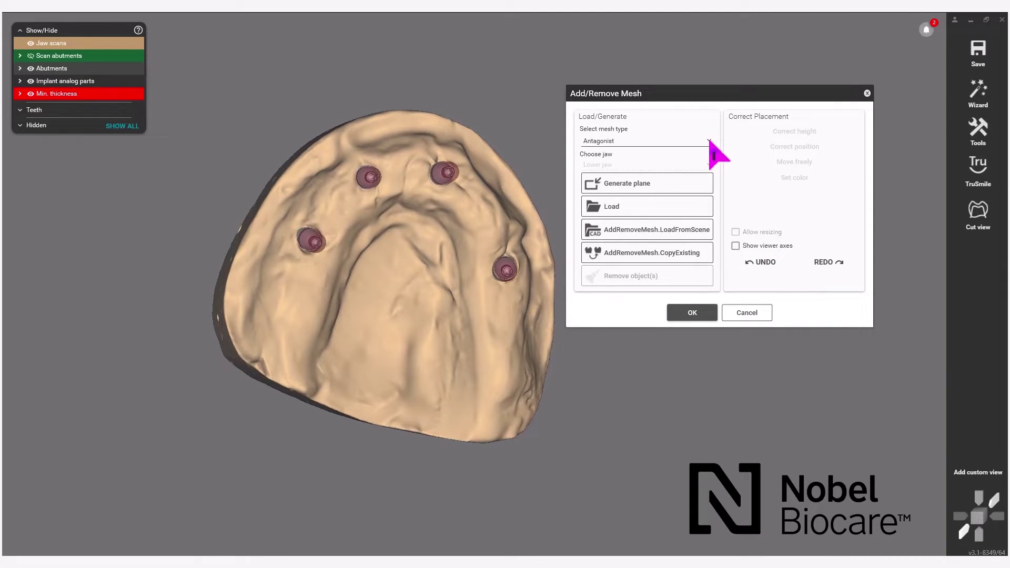
pyautogui.click(709, 141)
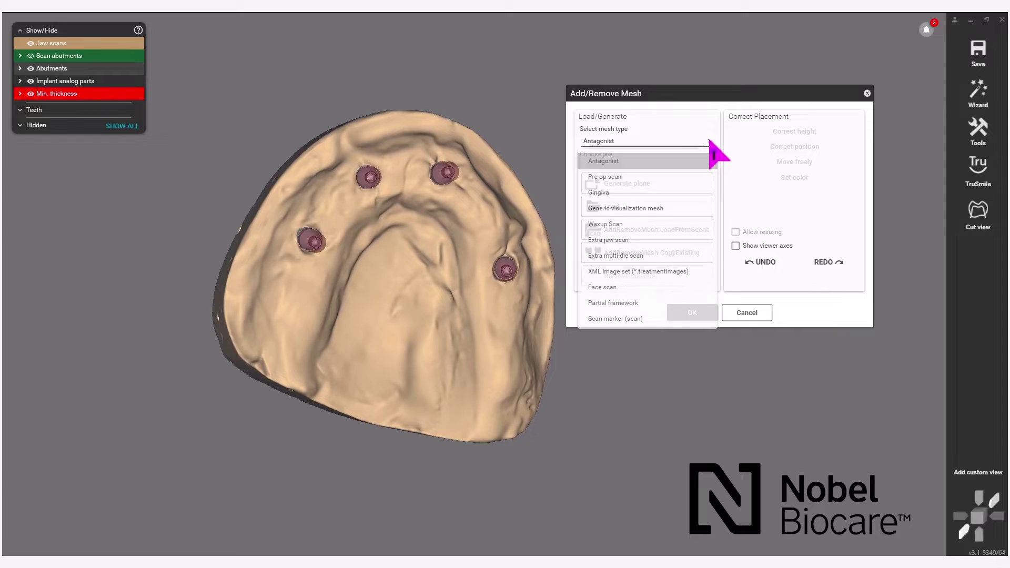
pyautogui.click(645, 177)
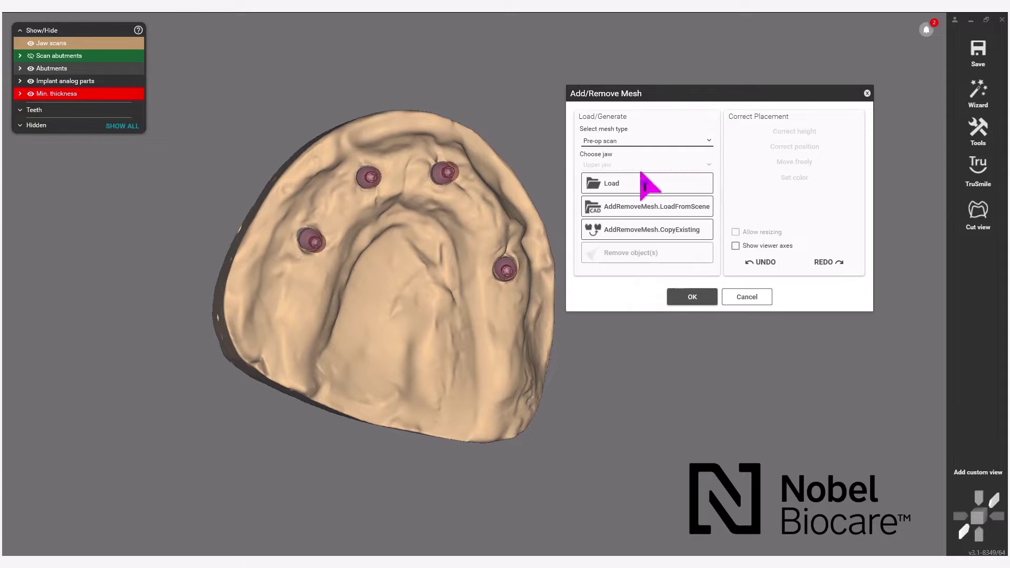
pyautogui.click(611, 184)
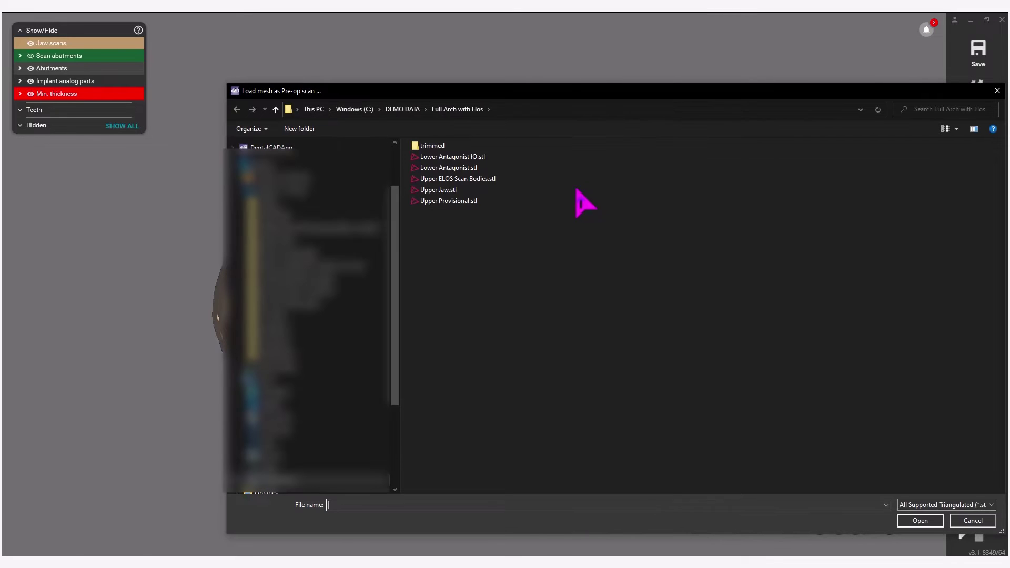
pyautogui.doubleClick(478, 203)
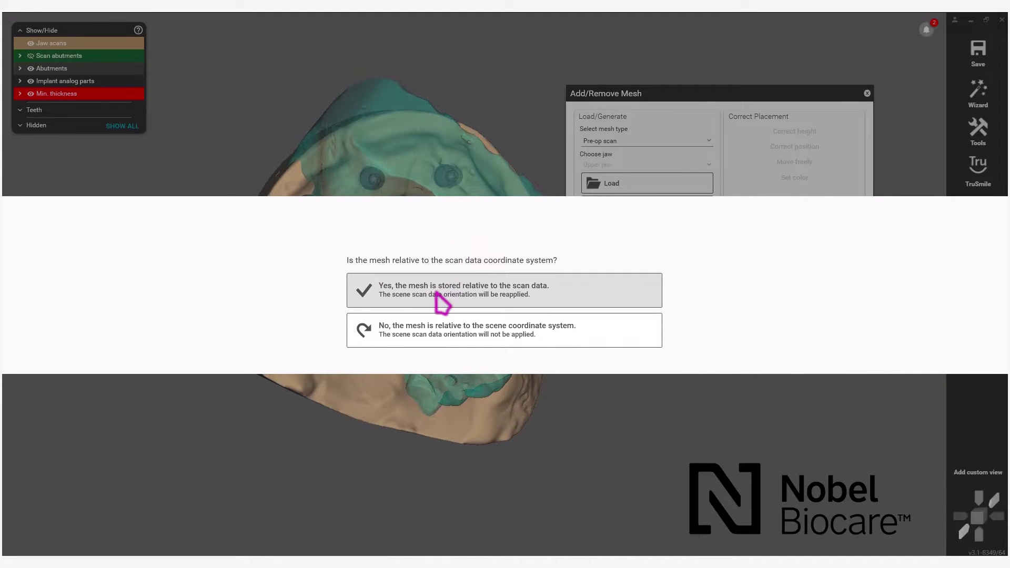
pyautogui.click(454, 302)
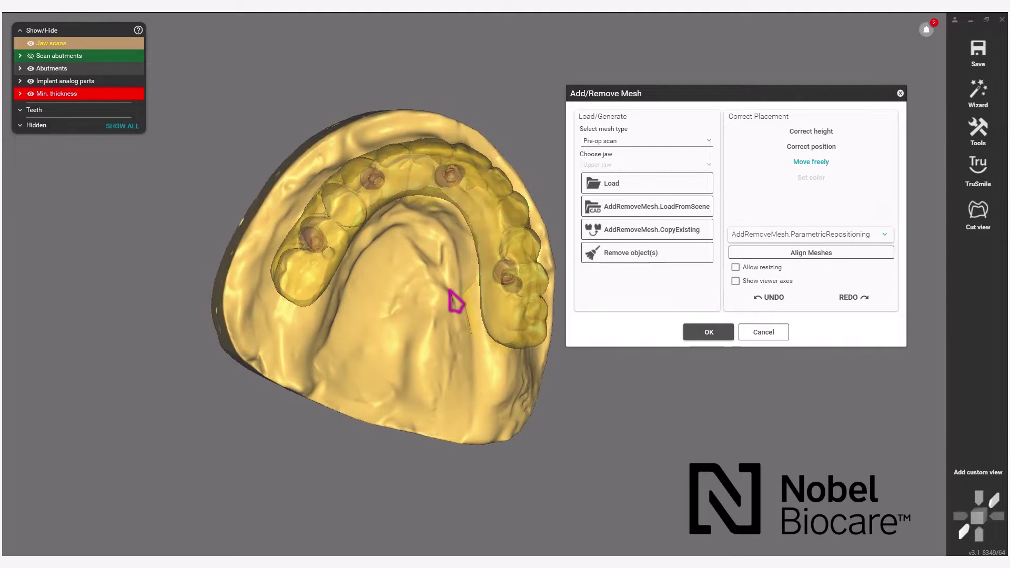
pyautogui.click(716, 339)
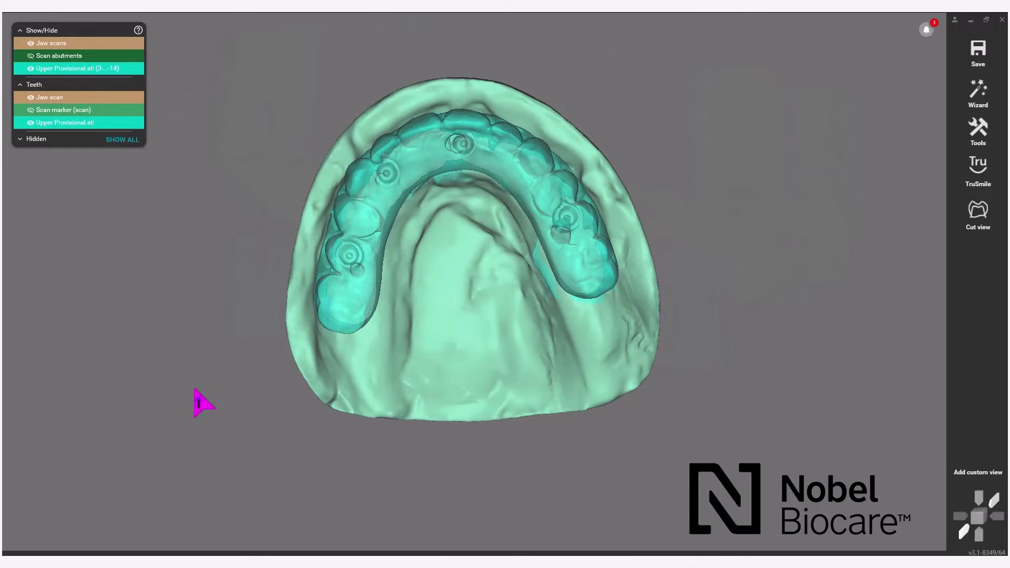
# Step: Return to the wizard and accept the scan orientation and pre-op scan position
pyautogui.click(977, 98)
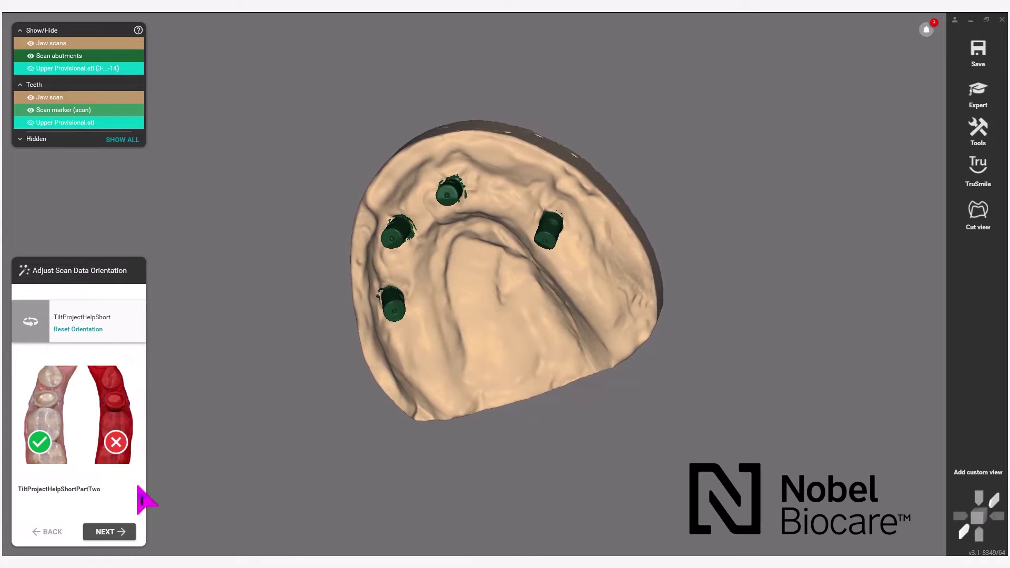
pyautogui.click(115, 532)
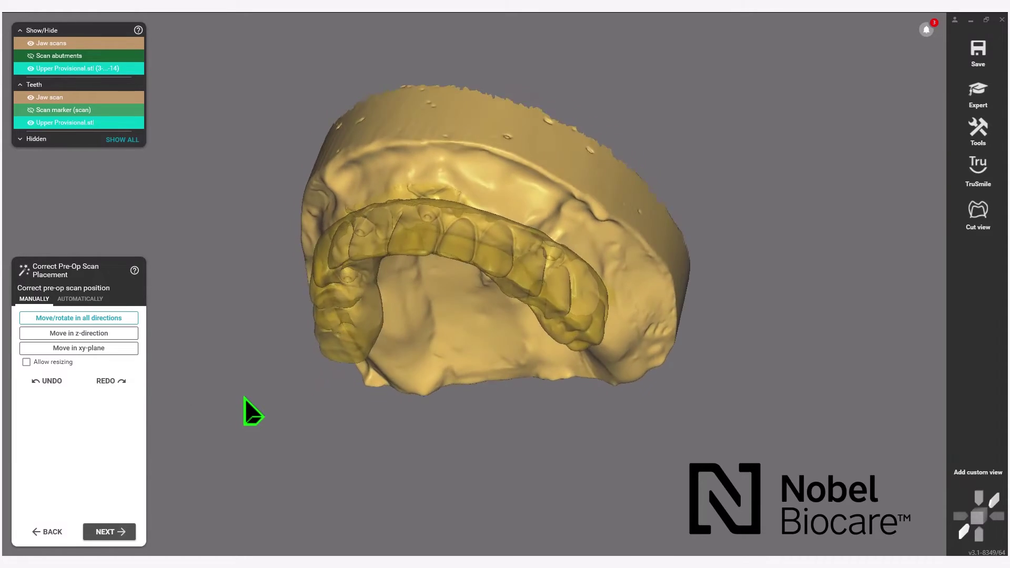
pyautogui.click(109, 532)
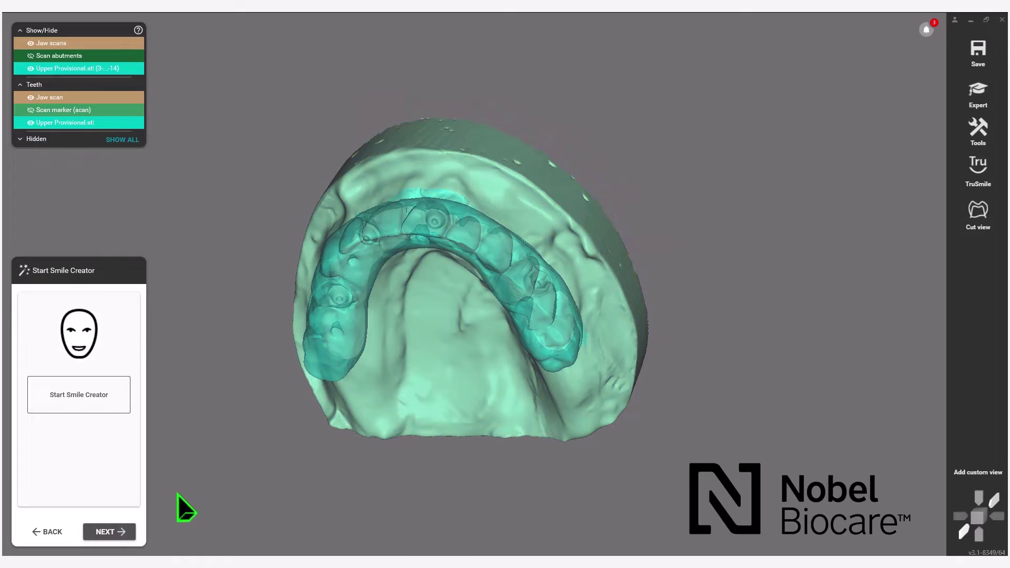
# Step: Select the NobelProcera MUA NP/RP ELOS Desktop 2C-A implant analog
pyautogui.click(117, 533)
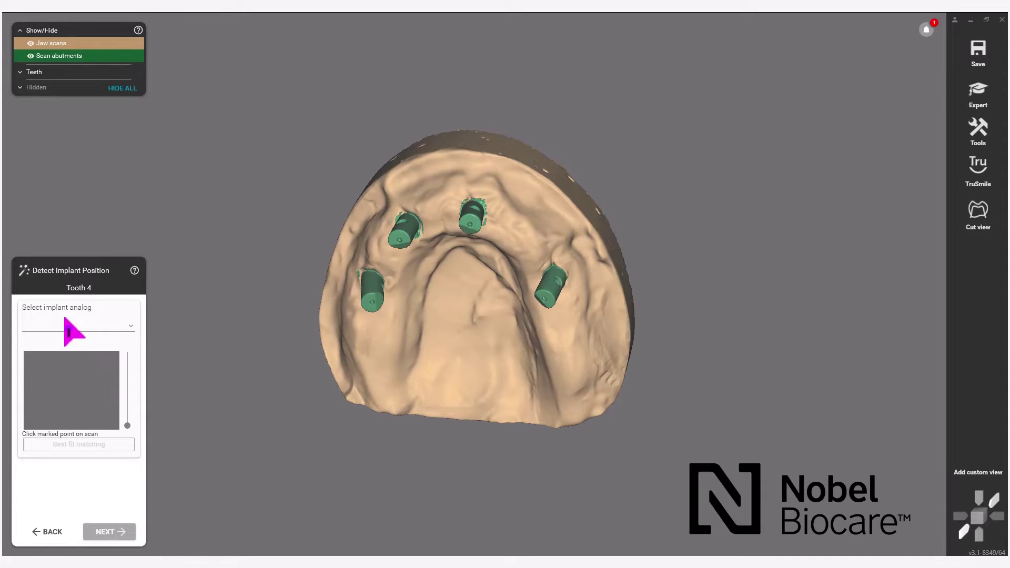
pyautogui.moveTo(435, 424)
pyautogui.mouseDown(button='right')
pyautogui.moveTo(450, 428)
pyautogui.moveTo(427, 417)
pyautogui.mouseUp(button='right')
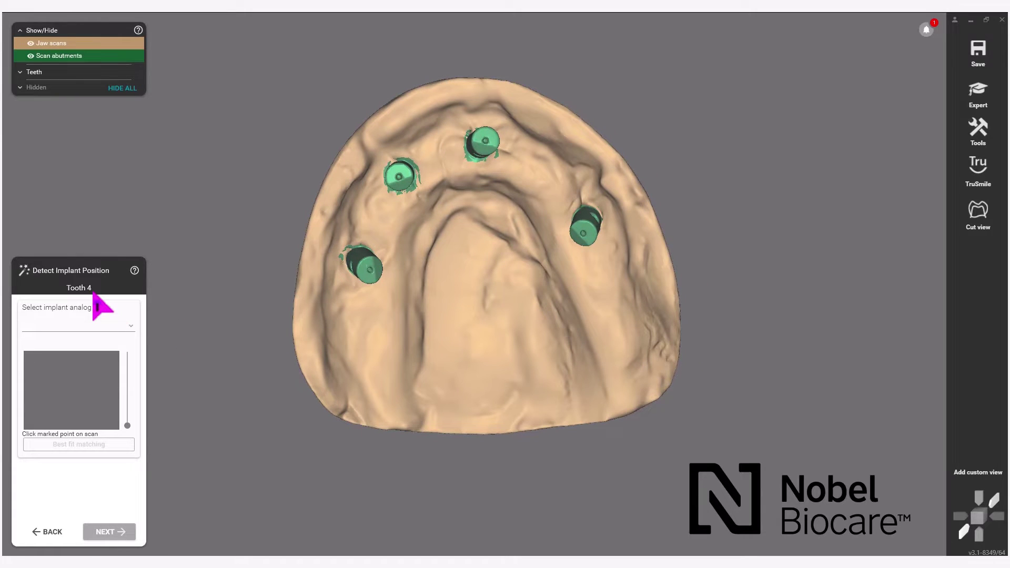
pyautogui.click(131, 326)
pyautogui.scroll(-5, 145, 337)
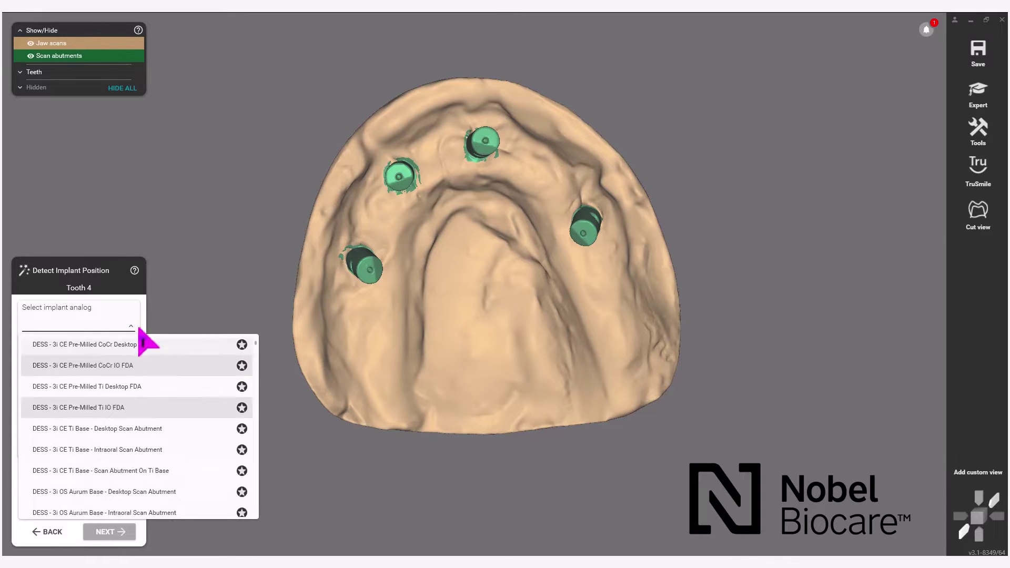
pyautogui.moveTo(257, 347); pyautogui.dragTo(259, 518)
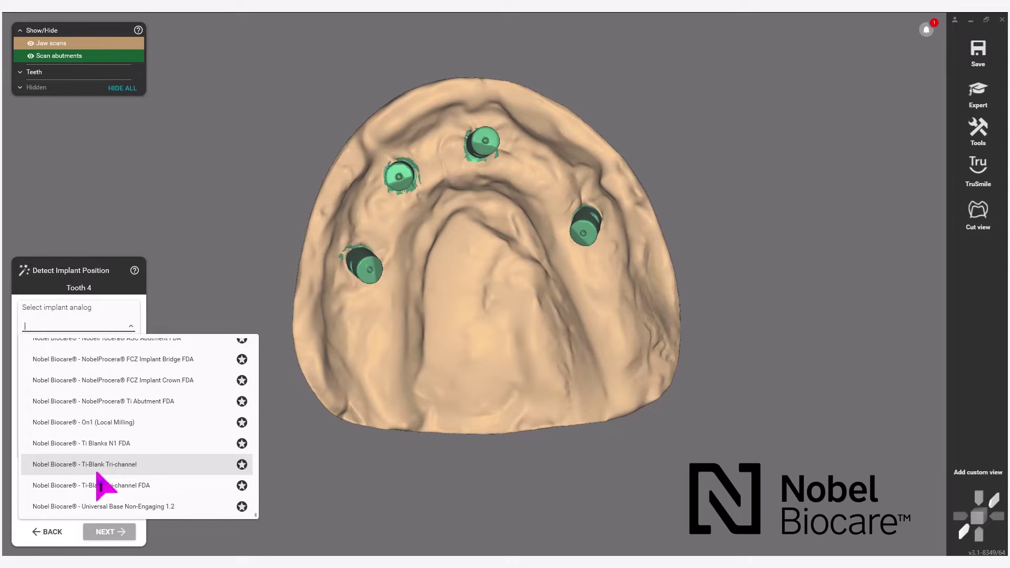
pyautogui.click(146, 362)
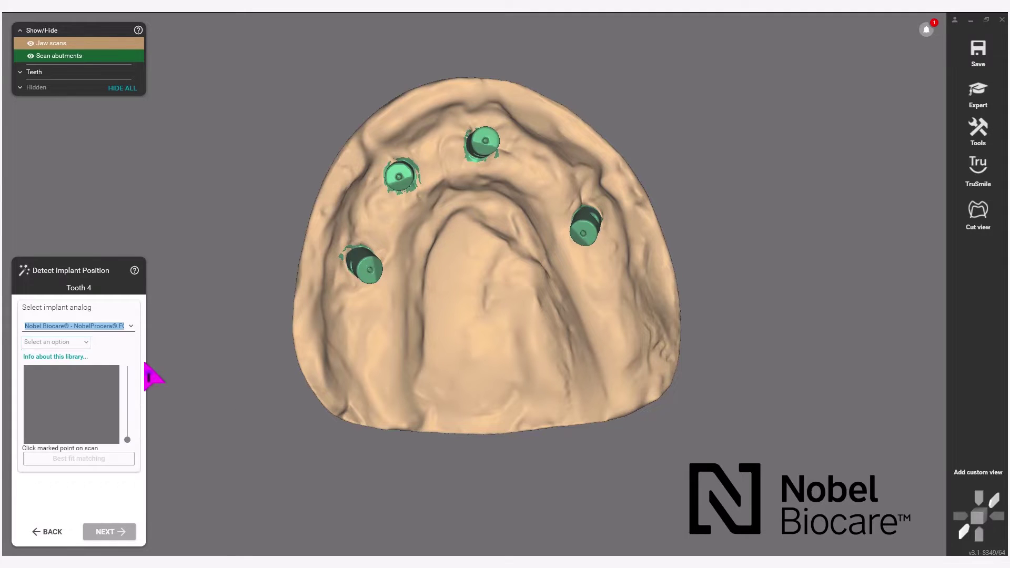
pyautogui.click(86, 343)
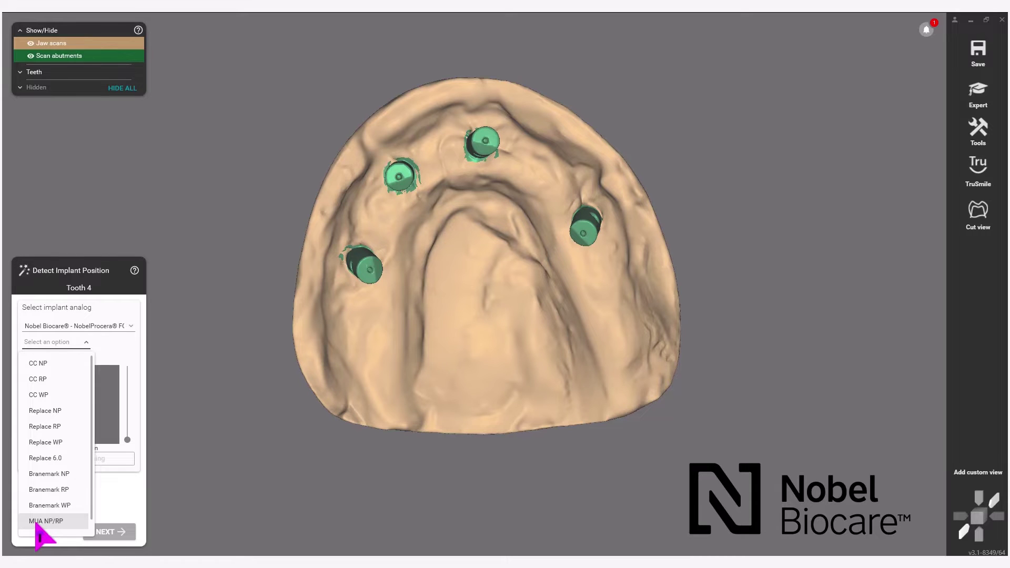
pyautogui.click(60, 524)
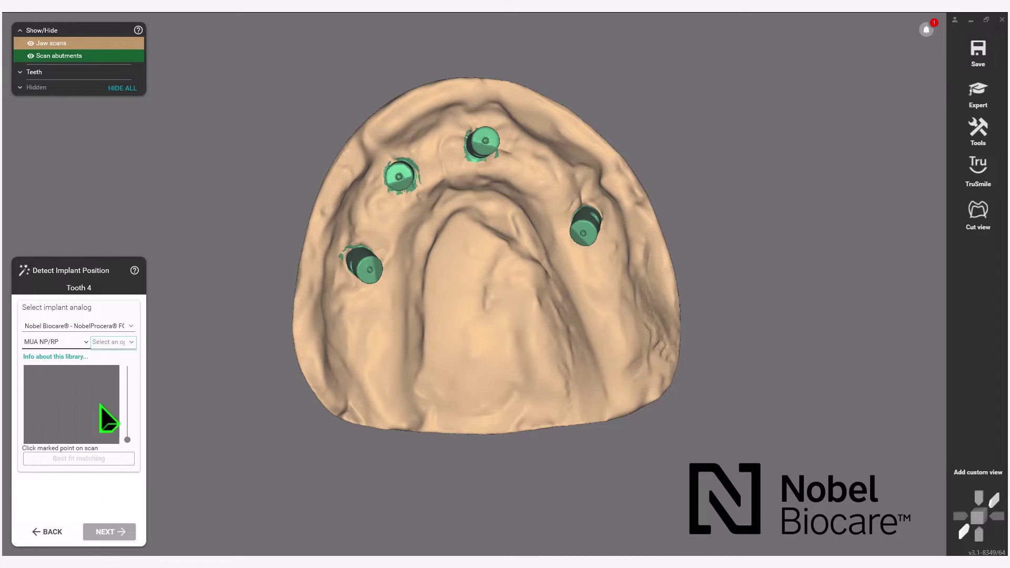
pyautogui.click(131, 342)
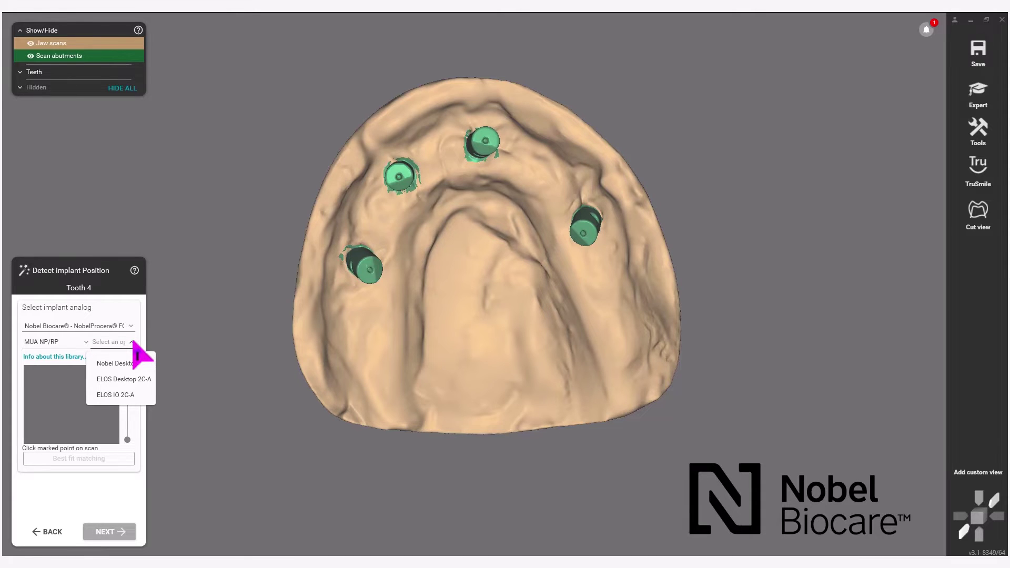
pyautogui.click(134, 379)
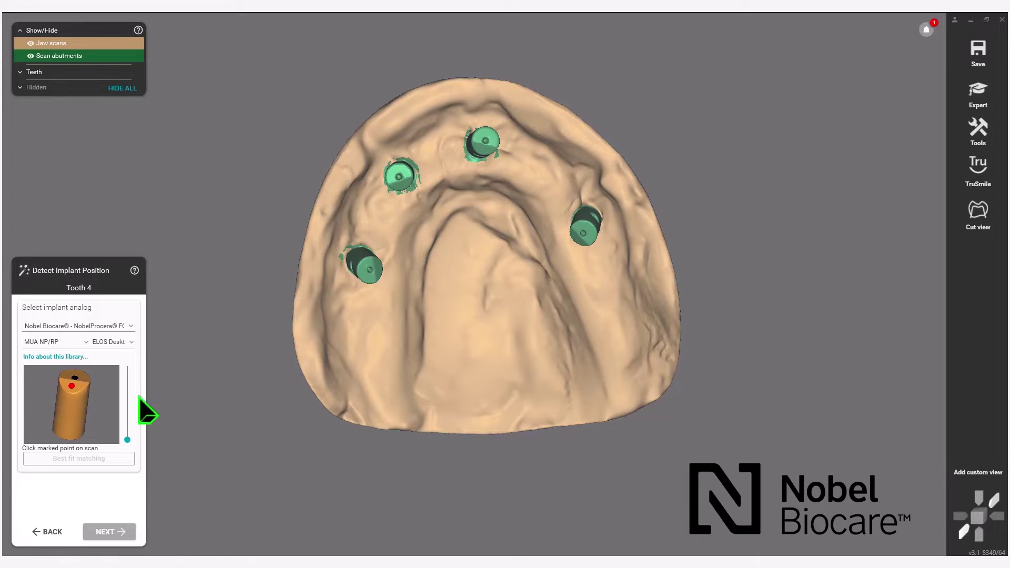
# Step: Best-fit match the analog to the tooth 4 scan abutment at the marked point
pyautogui.moveTo(447, 399); pyautogui.dragTo(335, 208, button='right')
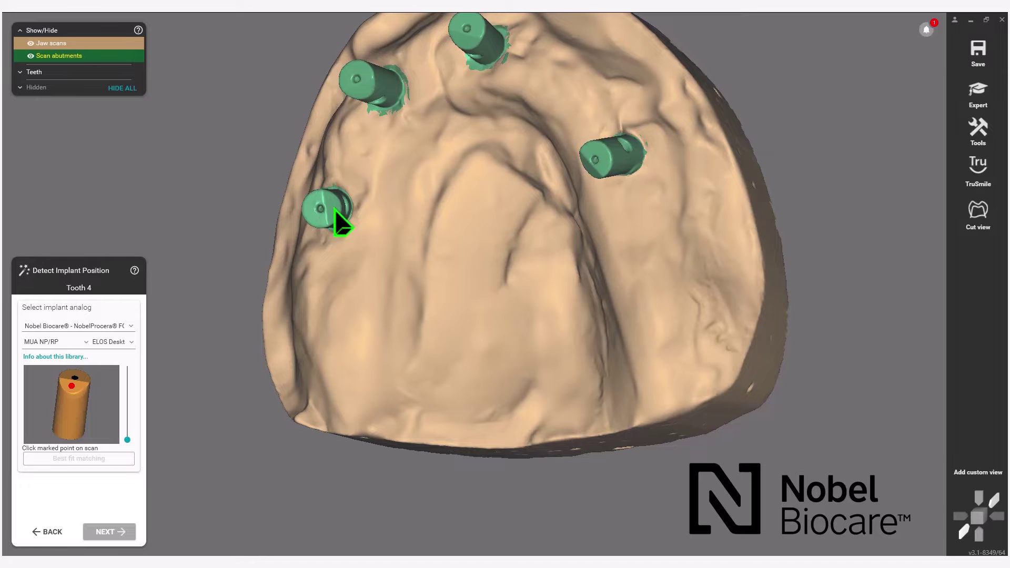
pyautogui.click(335, 208)
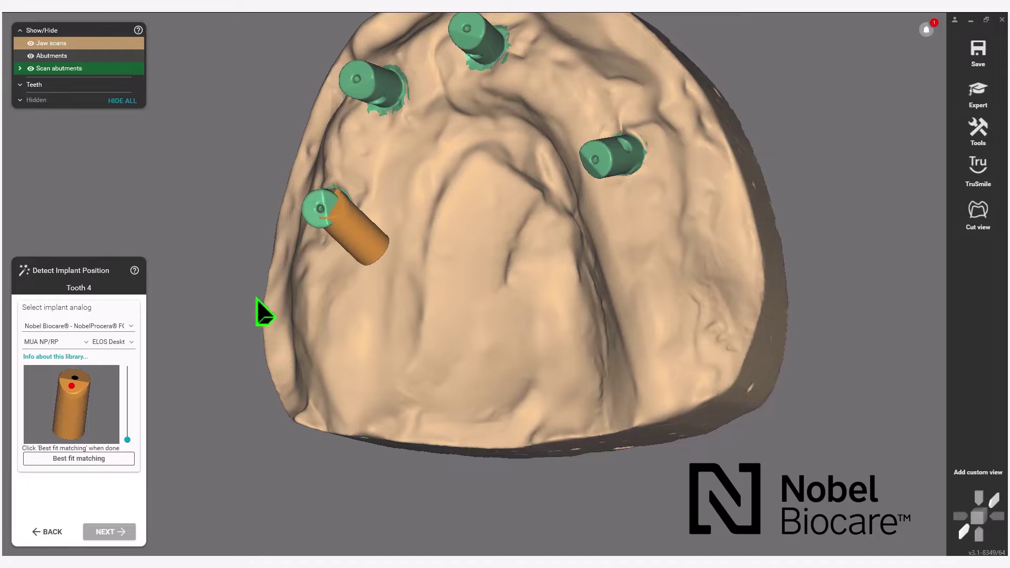
pyautogui.click(115, 460)
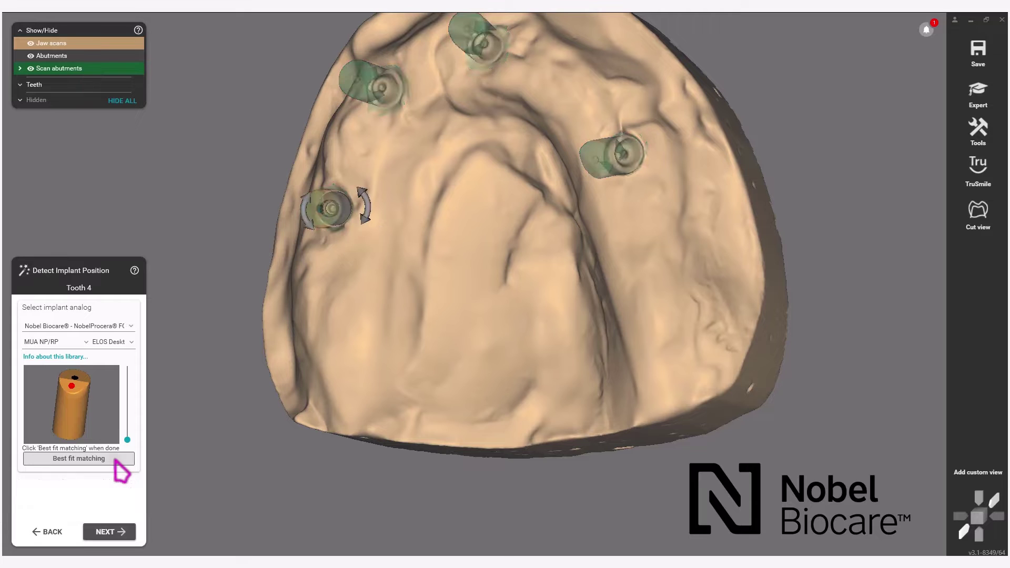
# Step: Accept the implant positions and advance past the 3D Data Editor to emergence profiles
pyautogui.click(123, 533)
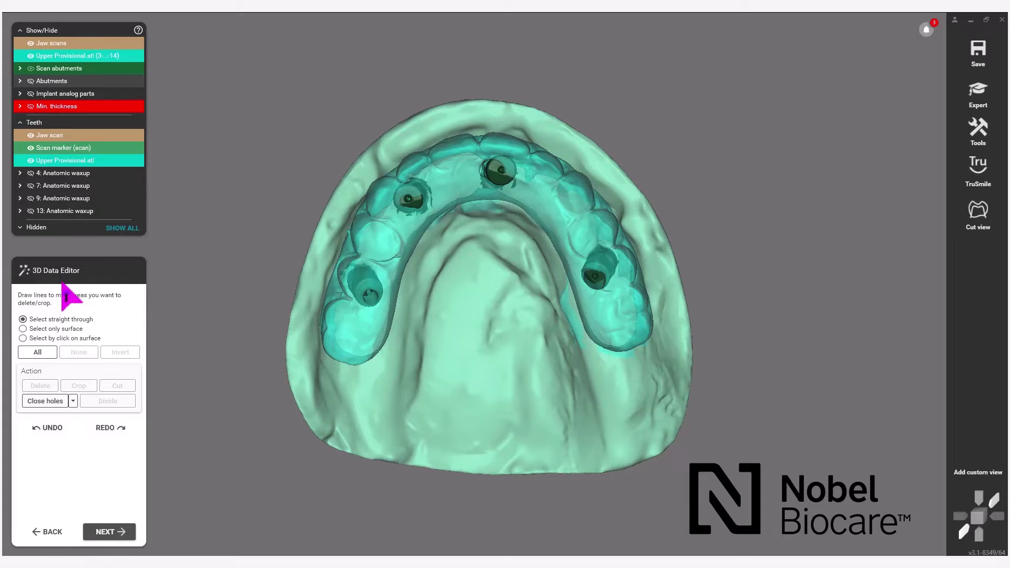
pyautogui.click(101, 531)
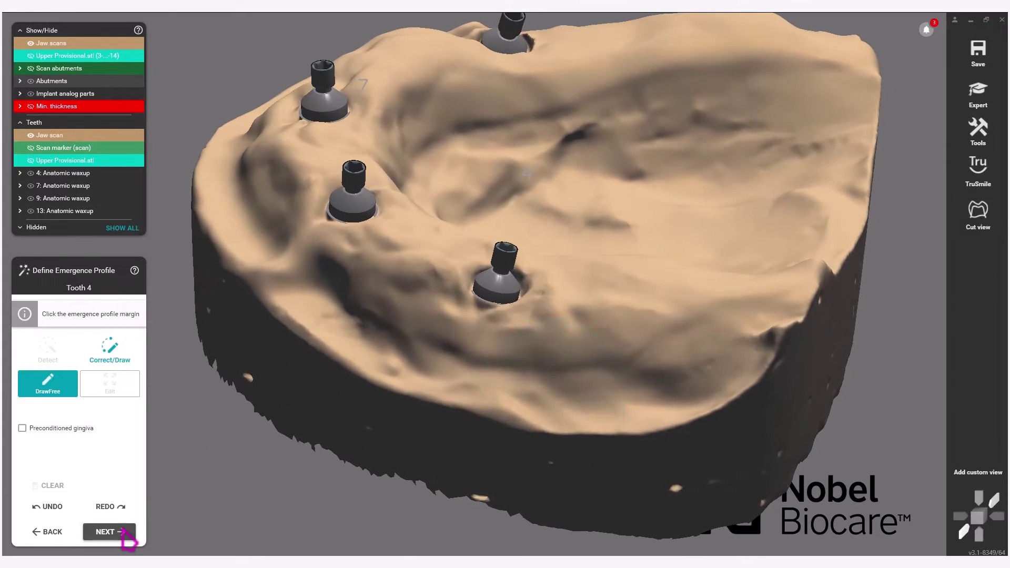
# Step: Accept the emergence profiles for teeth 4, 7, 9 and 13 and reach Tooth Placement
pyautogui.click(116, 531)
pyautogui.click(126, 534)
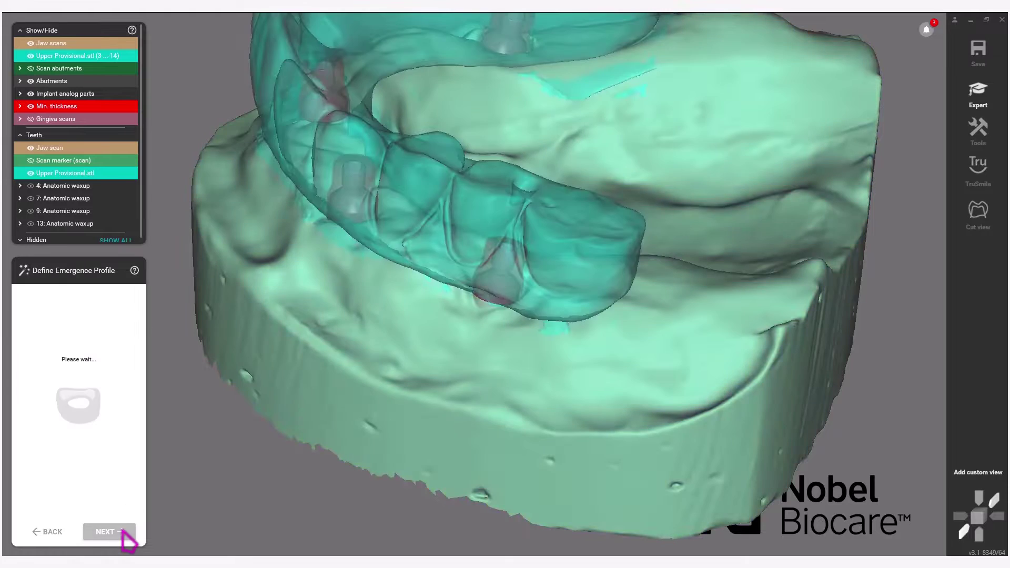
pyautogui.click(125, 532)
pyautogui.click(126, 534)
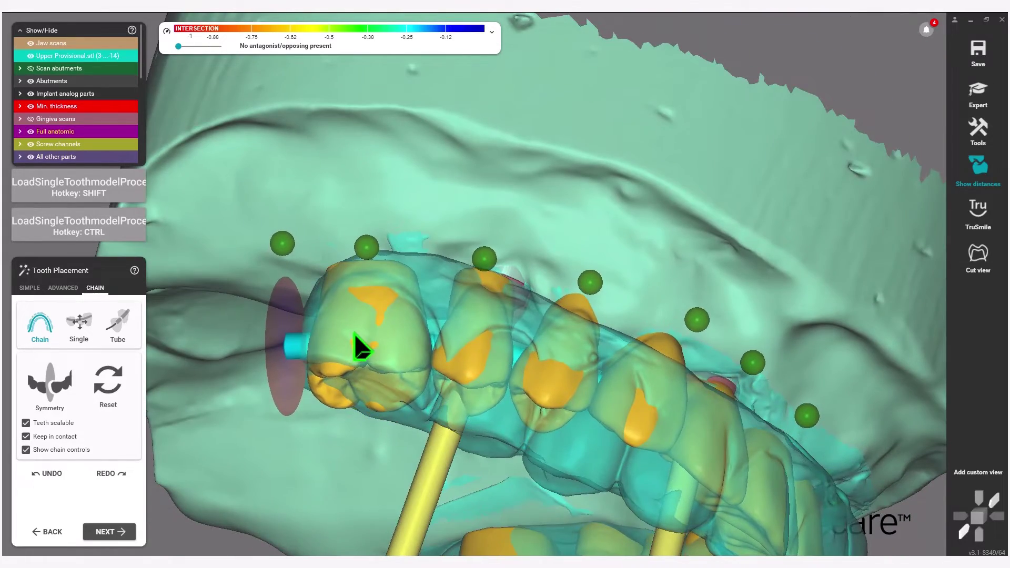
# Step: Nudge the two back molars slightly upward, then shift the whole tooth chain along the arch
pyautogui.press('ctrl')
pyautogui.keyDown('ctrl'); pyautogui.moveTo(339, 393); pyautogui.dragTo(338, 390); pyautogui.keyUp('ctrl')
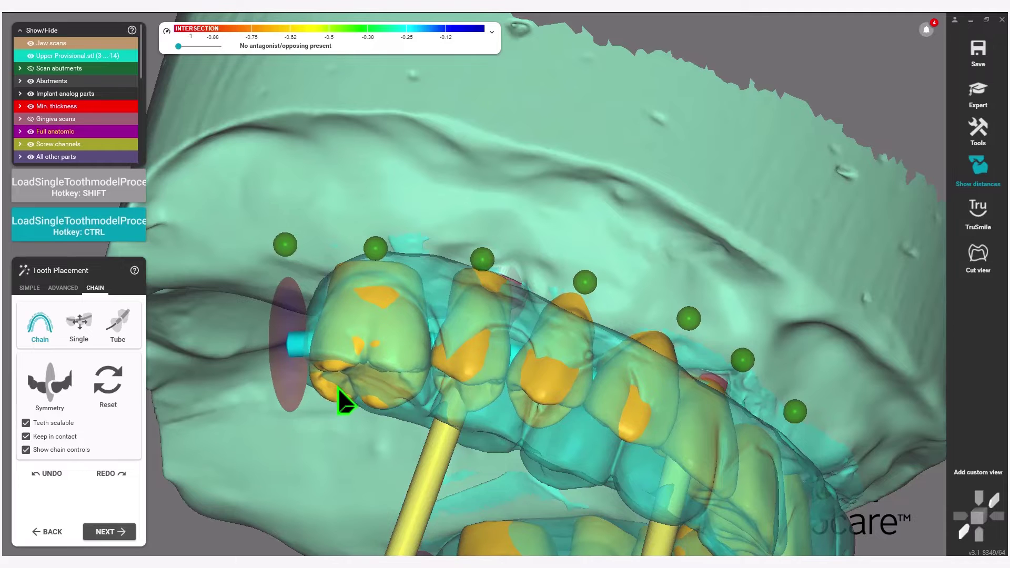
pyautogui.keyDown('ctrl'); pyautogui.moveTo(381, 358); pyautogui.dragTo(382, 355); pyautogui.keyUp('ctrl')
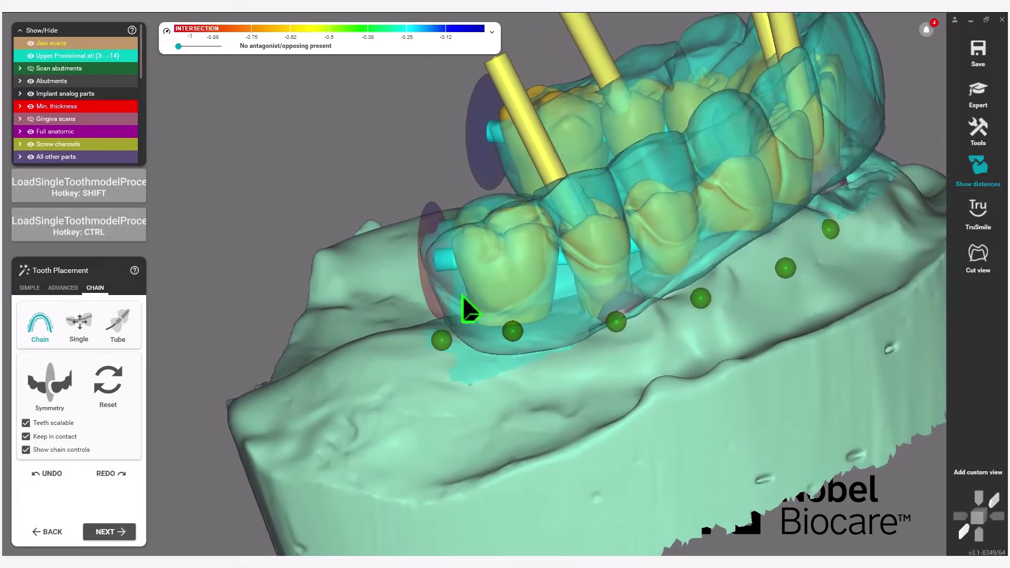
pyautogui.moveTo(488, 288); pyautogui.dragTo(470, 289)
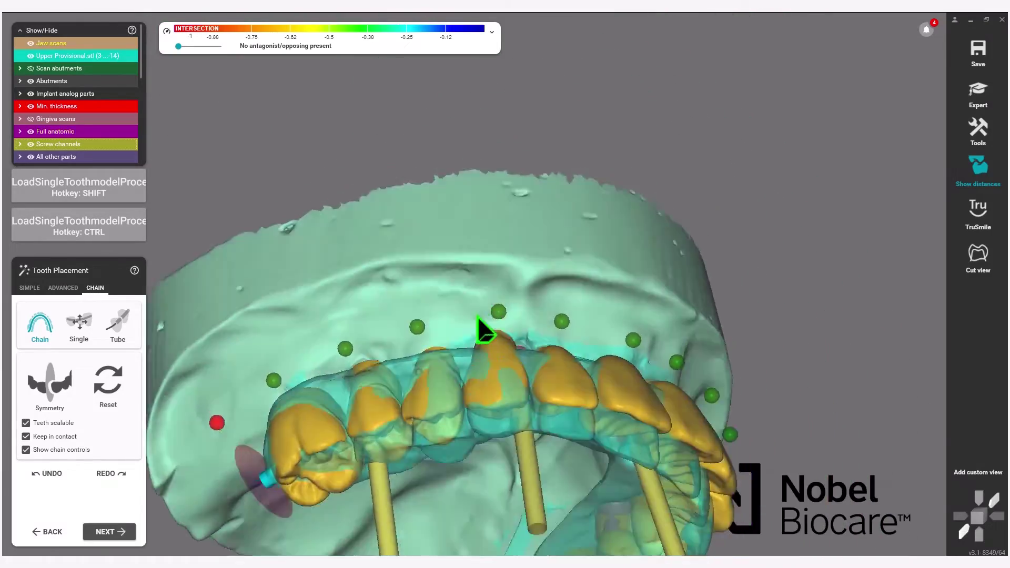
# Step: Lower the chain teeth toward the gum, then check the arch from frontal and occlusal views
pyautogui.moveTo(457, 402); pyautogui.dragTo(452, 433)
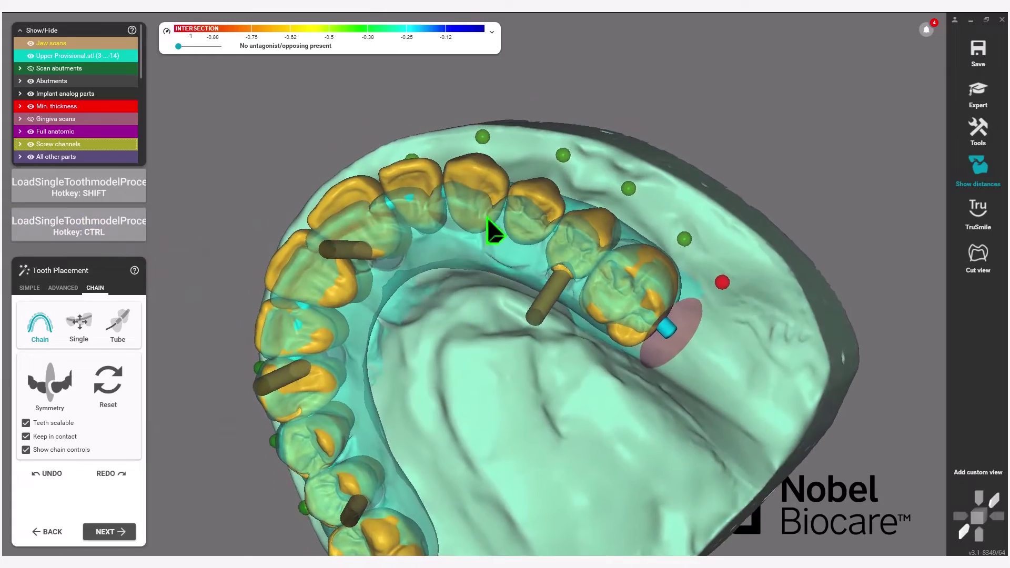
pyautogui.moveTo(495, 199)
pyautogui.mouseDown(button='right')
pyautogui.moveTo(476, 400)
pyautogui.moveTo(466, 365)
pyautogui.moveTo(467, 157)
pyautogui.moveTo(475, 196)
pyautogui.mouseUp(button='right')
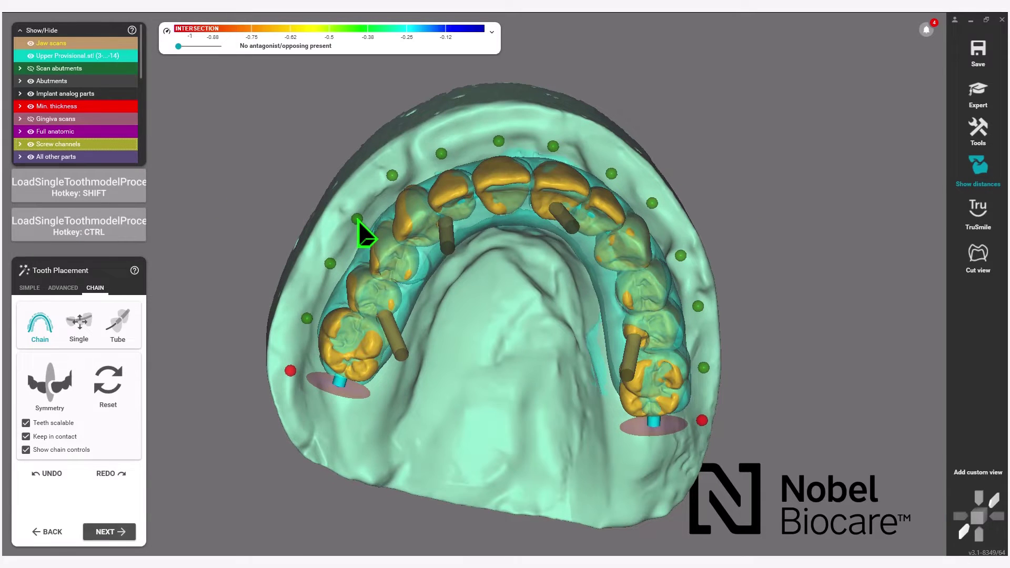
pyautogui.scroll(3, 362, 232)
pyautogui.moveTo(361, 228); pyautogui.dragTo(585, 349, button='right')
pyautogui.scroll(-3, 567, 293)
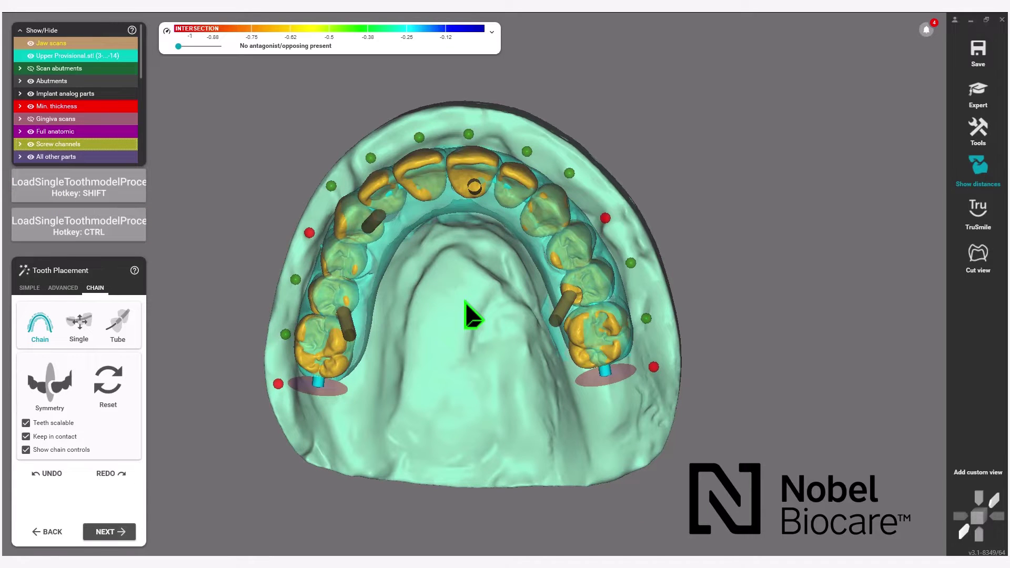
pyautogui.scroll(3, 744, 232)
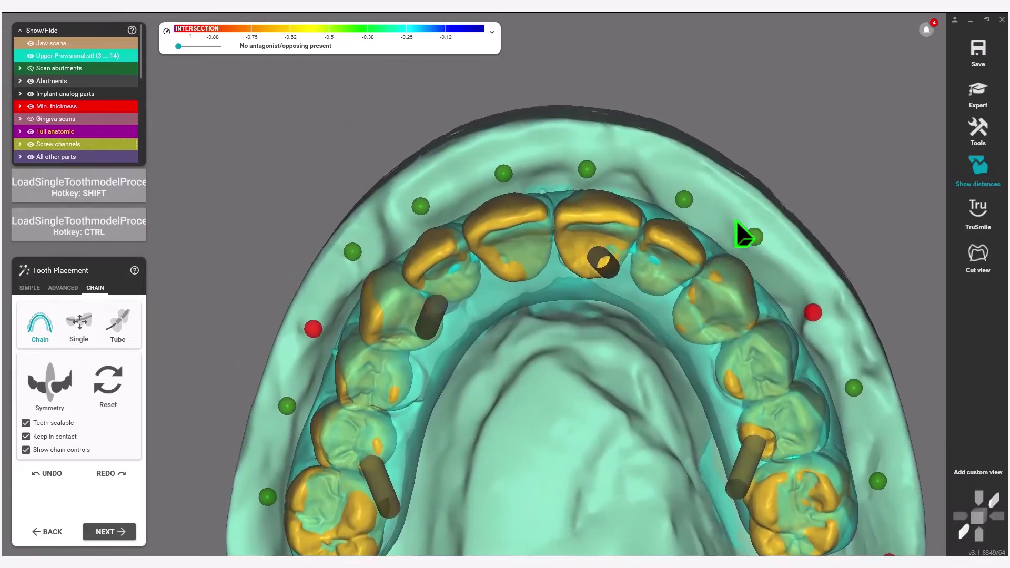
pyautogui.moveTo(743, 232); pyautogui.dragTo(474, 147, button='right')
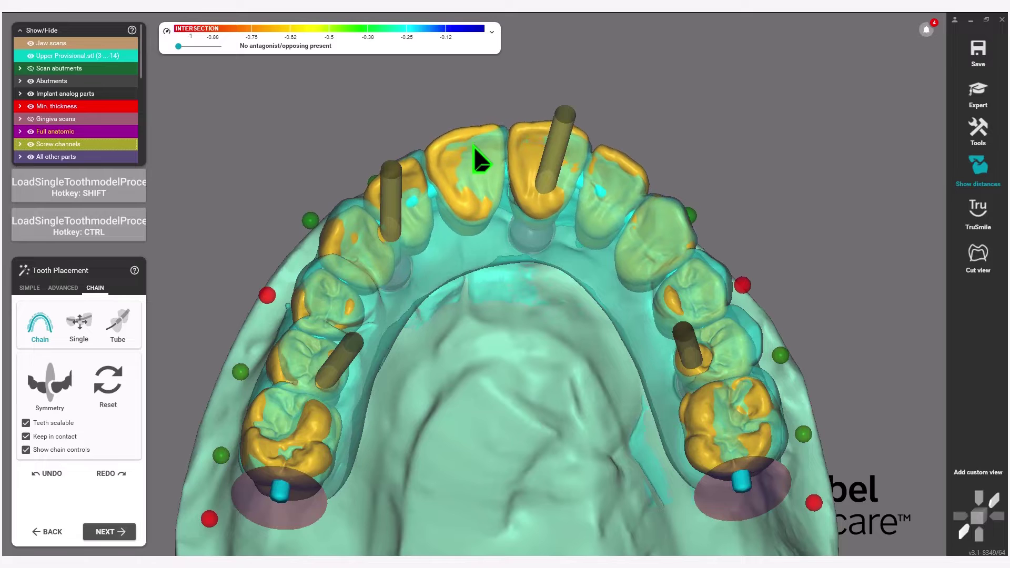
pyautogui.press('ctrl')
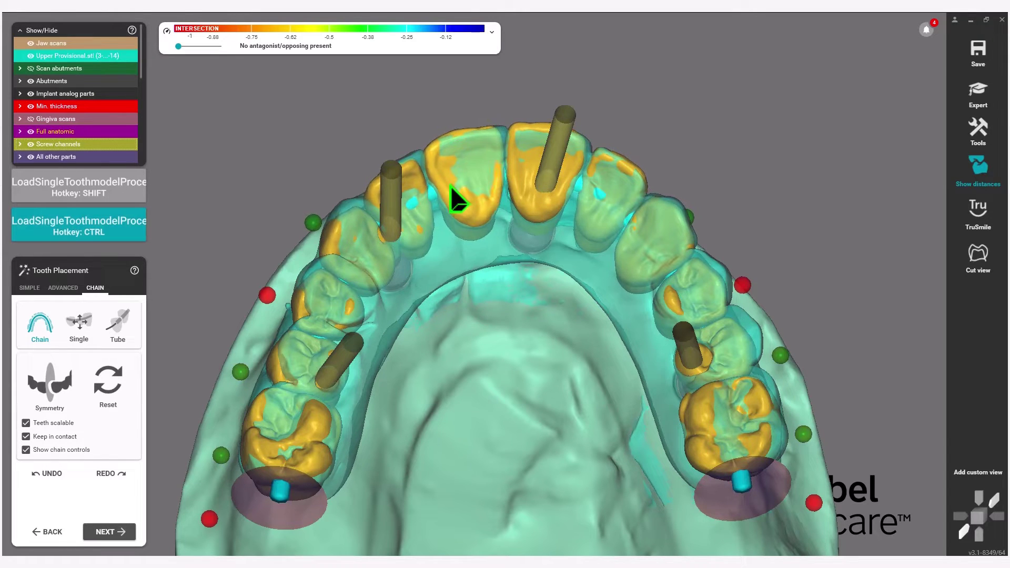
pyautogui.scroll(-3, 254, 219)
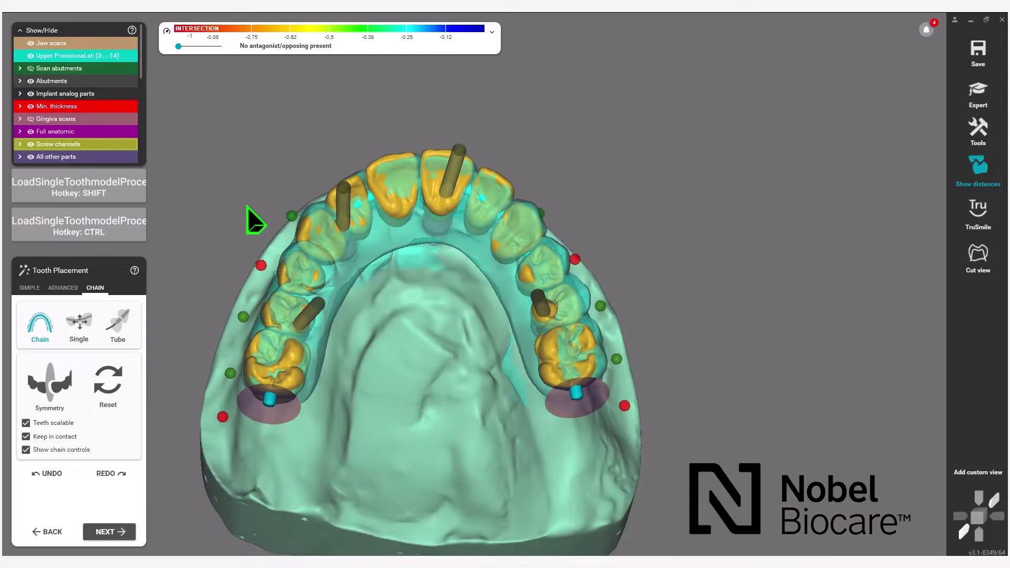
pyautogui.moveTo(255, 219); pyautogui.dragTo(176, 258, button='right')
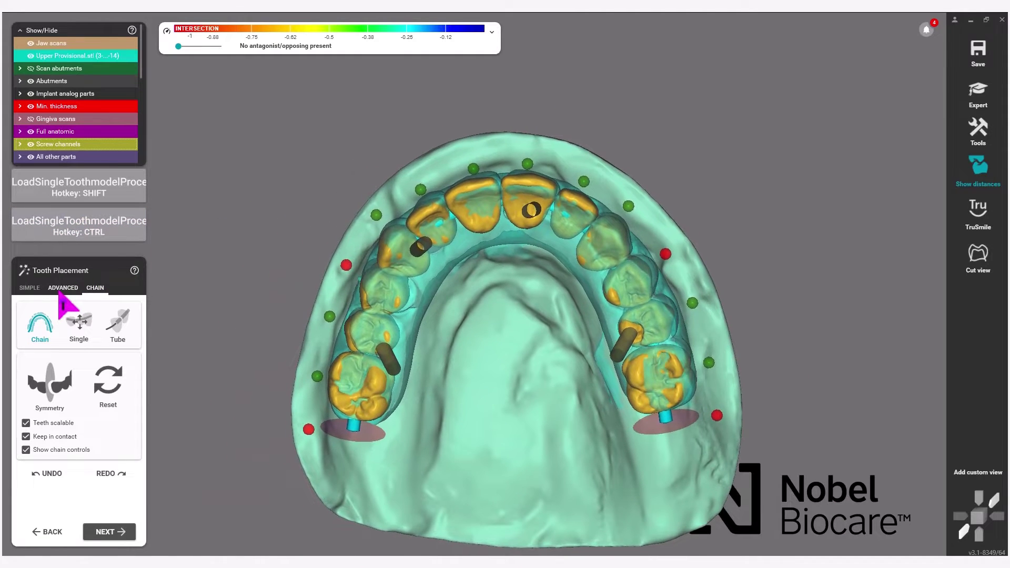
# Step: Flatten front and back biting surfaces under ADVANCED, nudge the first crown, then choose SIMPLE
pyautogui.click(58, 289)
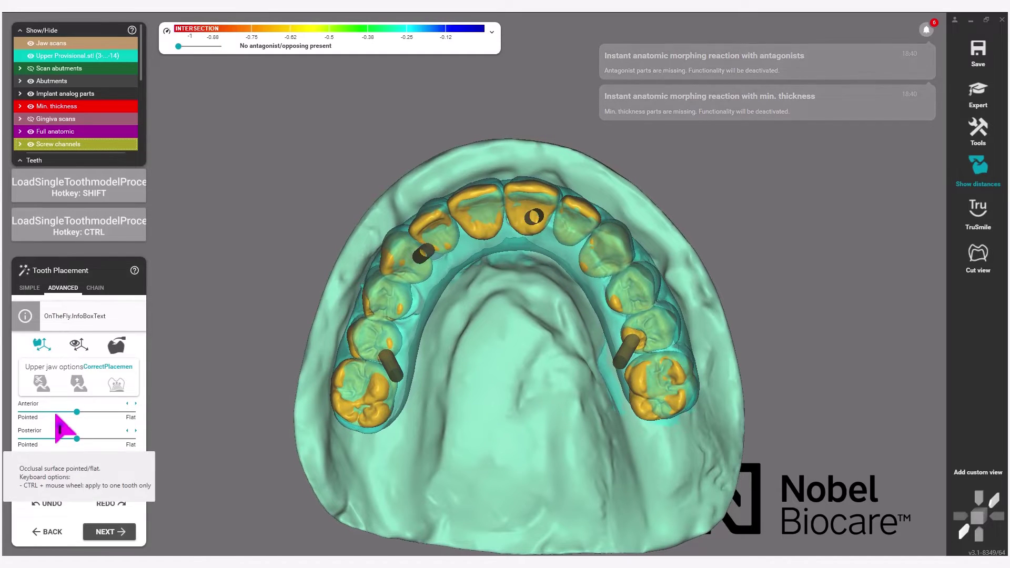
pyautogui.moveTo(79, 419); pyautogui.dragTo(140, 419)
pyautogui.moveTo(78, 440); pyautogui.dragTo(132, 440)
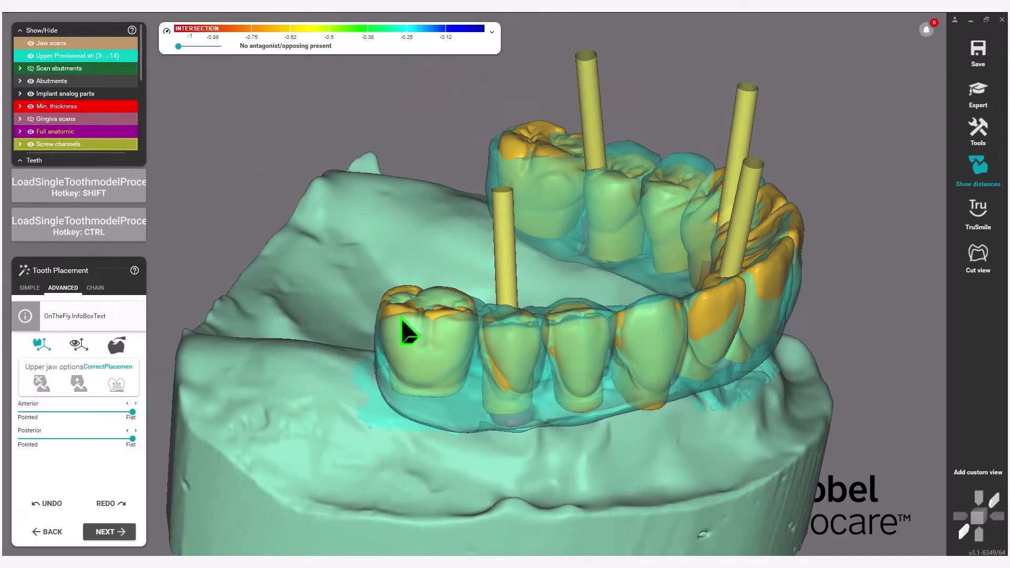
pyautogui.moveTo(400, 318); pyautogui.dragTo(403, 320)
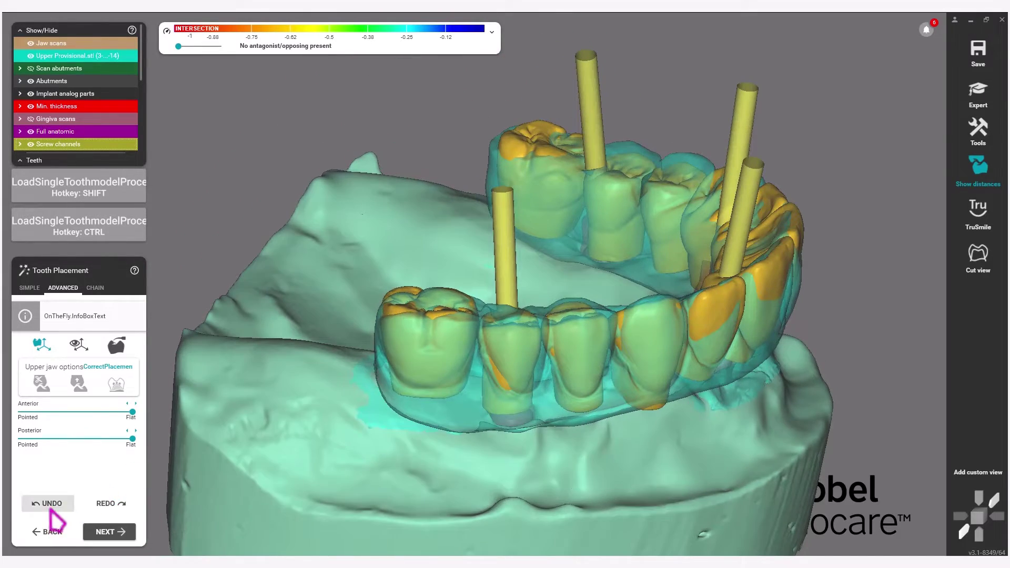
pyautogui.click(37, 290)
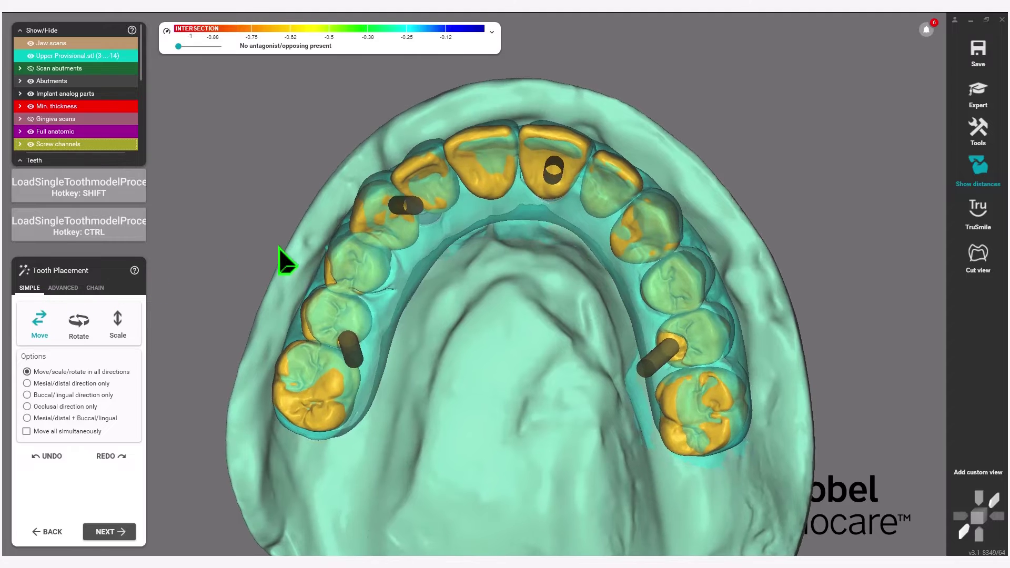
# Step: Move a front crown slightly upward to reduce intersections
pyautogui.moveTo(284, 261); pyautogui.dragTo(535, 219, button='right')
pyautogui.scroll(5, 534, 219)
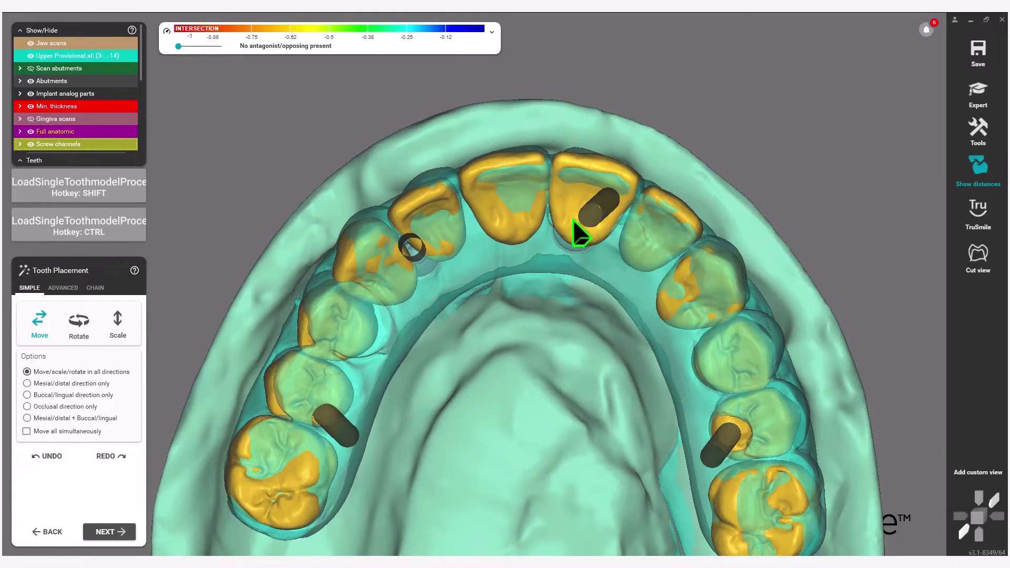
pyautogui.moveTo(395, 251); pyautogui.dragTo(396, 244)
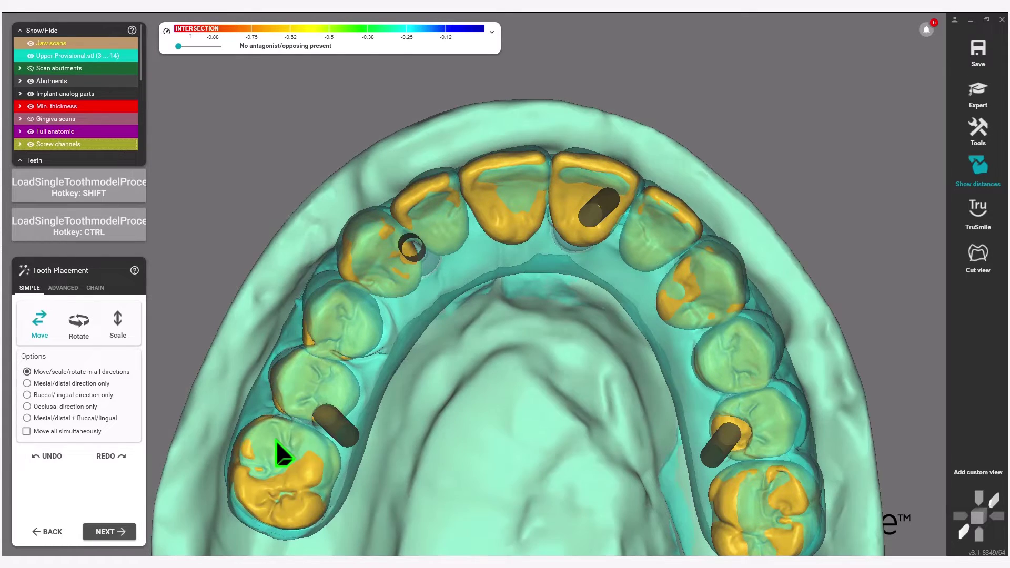
pyautogui.scroll(-5, 281, 452)
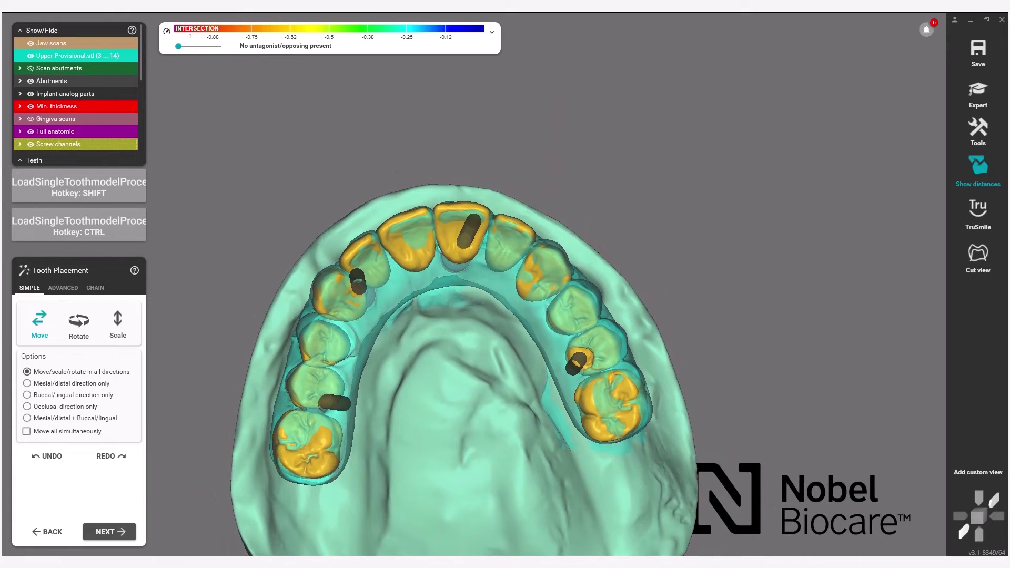
# Step: Hide the Upper Provisional.stl scan, leaving the crowns on the bare jaw
pyautogui.moveTo(281, 453); pyautogui.dragTo(372, 380, button='right')
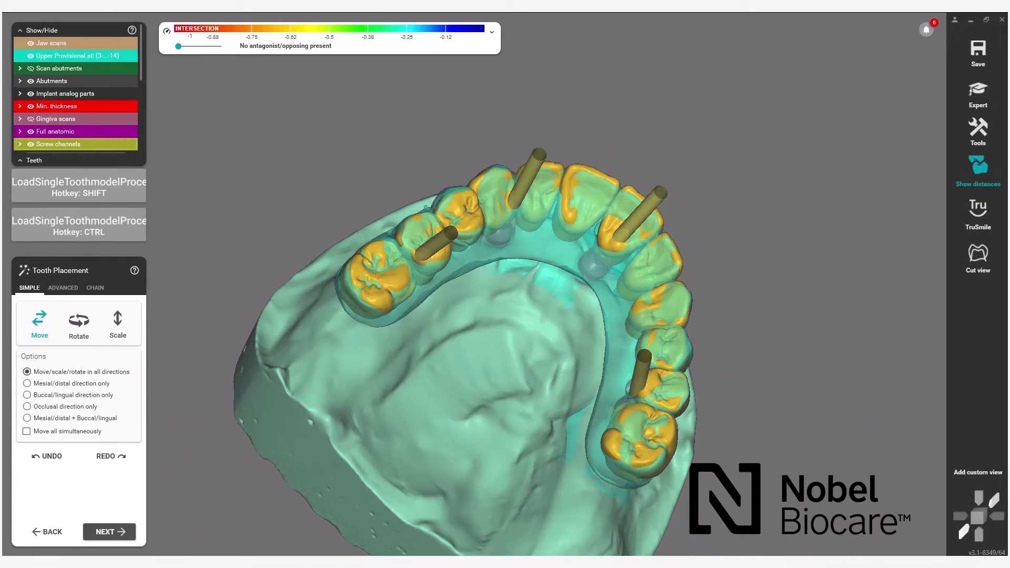
pyautogui.scroll(-5, 36, 90)
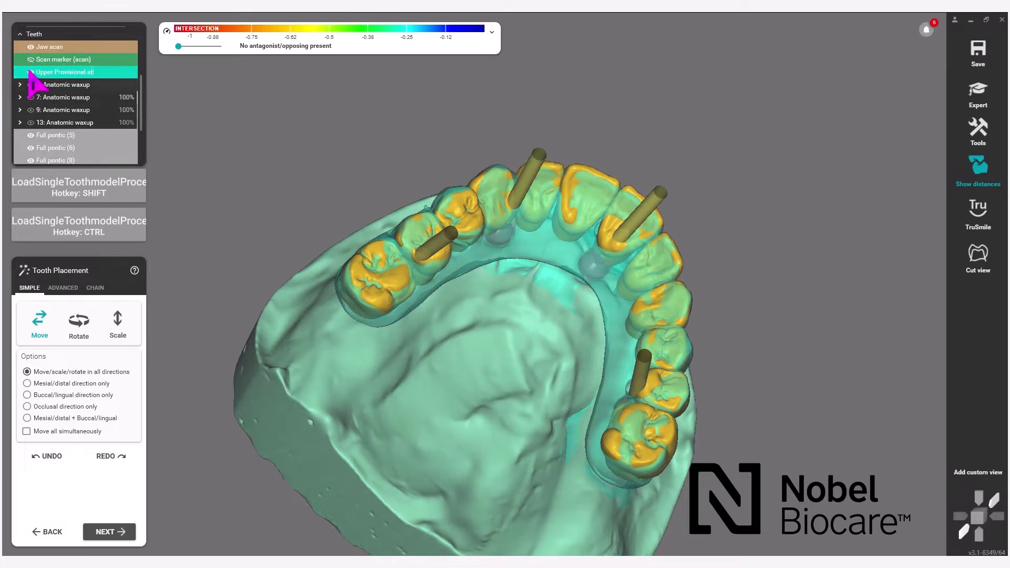
pyautogui.scroll(-1, 30, 74)
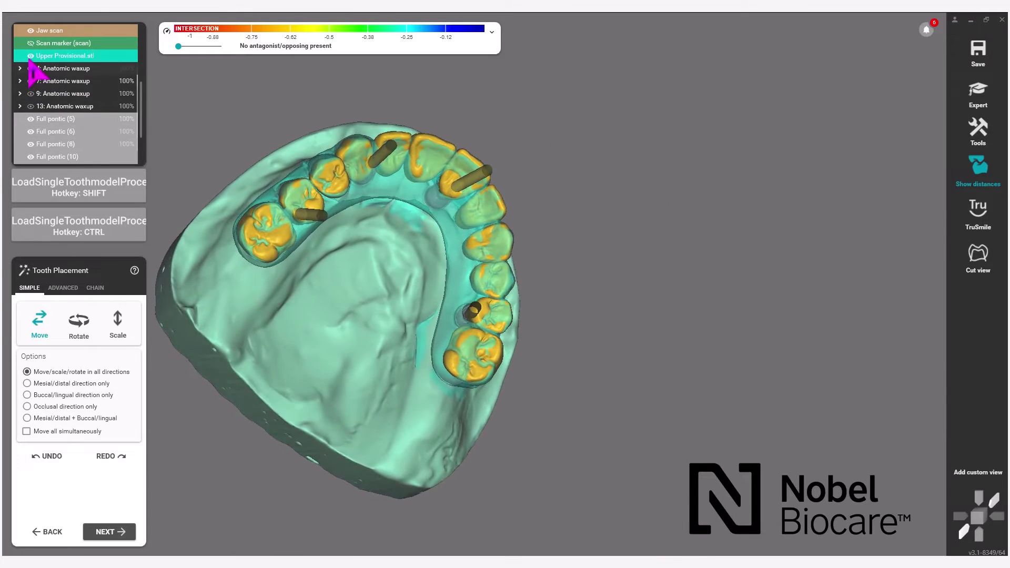
pyautogui.click(30, 56)
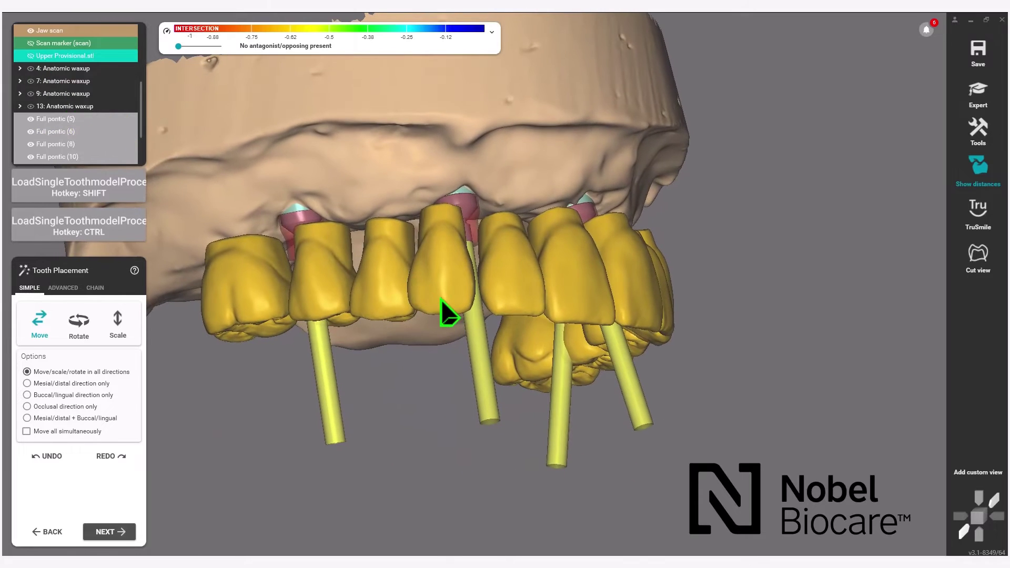
pyautogui.press('ctrl')
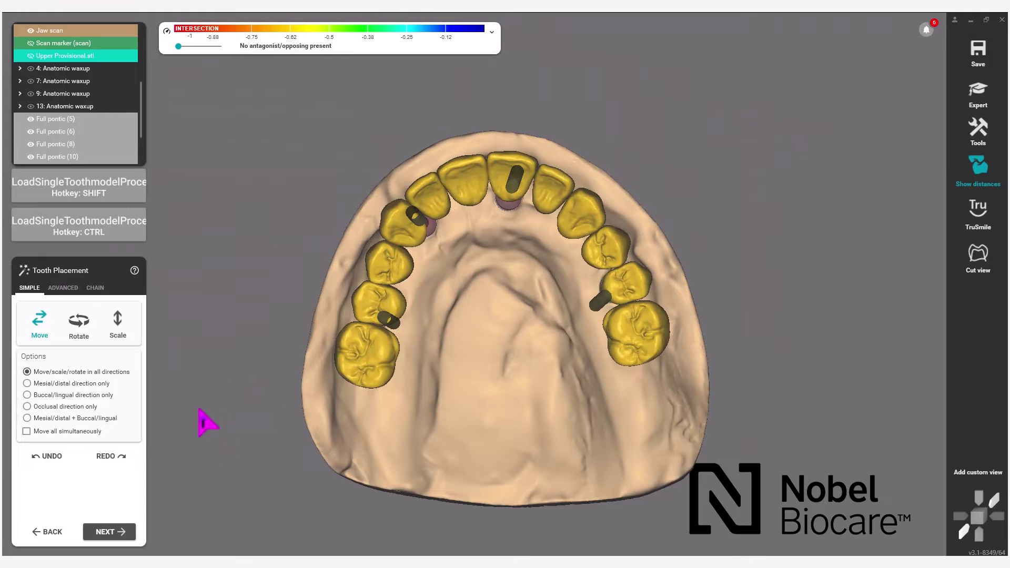
# Step: Generate the abutment bottoms and set Angulated screw channels to Draggable
pyautogui.click(111, 532)
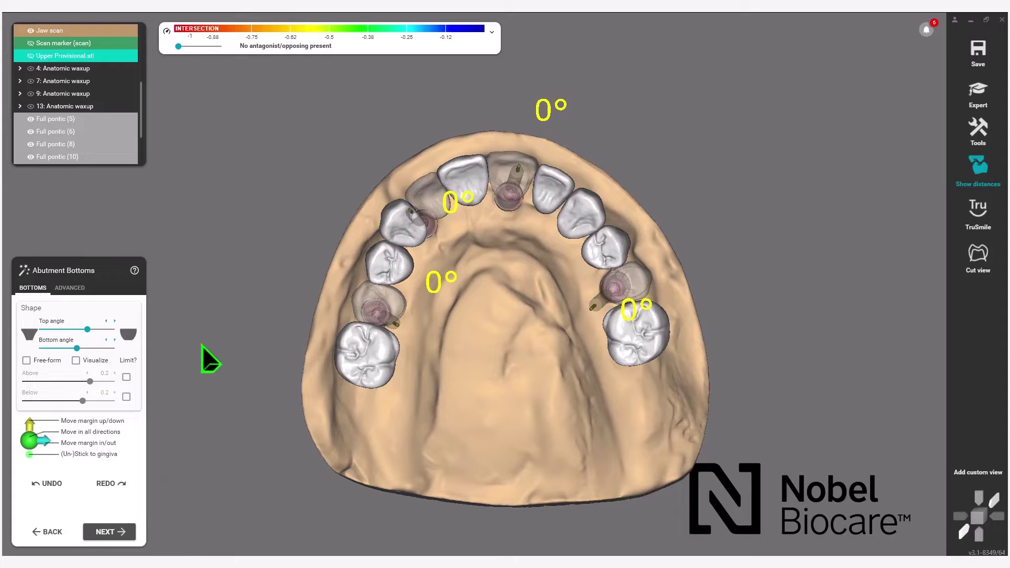
pyautogui.click(70, 288)
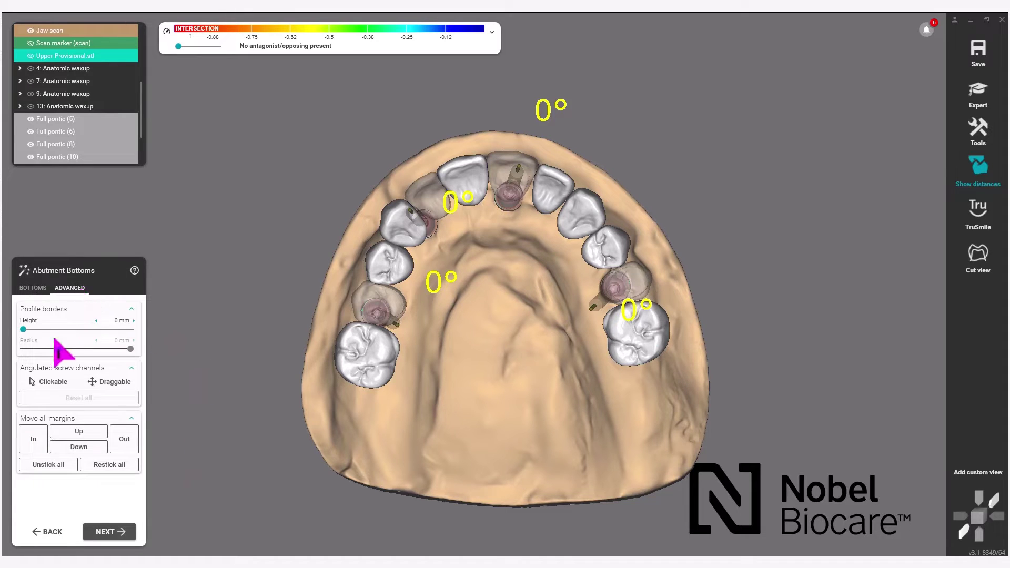
pyautogui.click(50, 381)
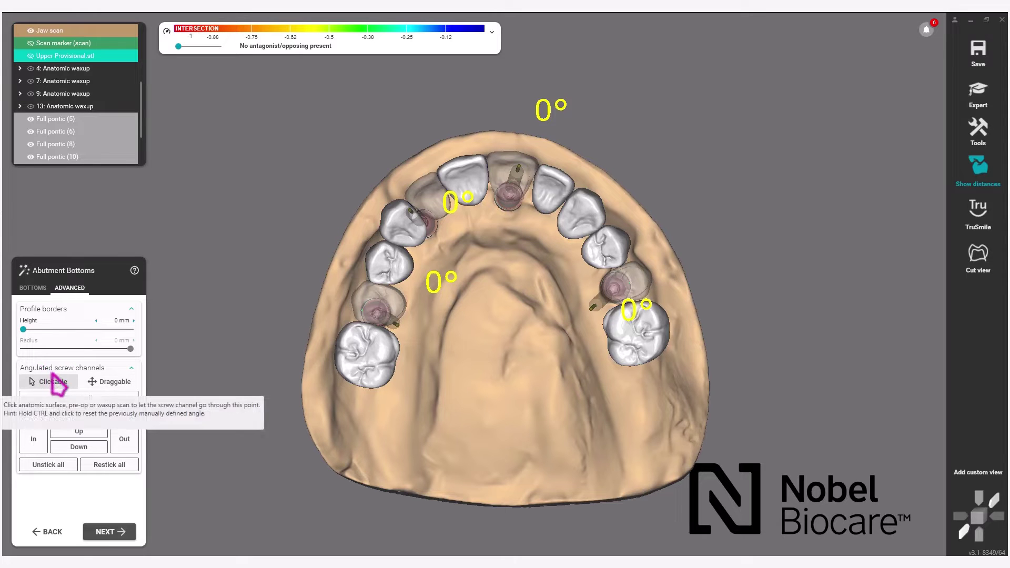
pyautogui.click(107, 383)
# Step: Angle the back screw channels off vertical, to roughly 15° and 18°
pyautogui.moveTo(409, 415); pyautogui.dragTo(619, 225, button='right')
pyautogui.scroll(10, 413, 355)
pyautogui.scroll(3, 681, 268)
pyautogui.moveTo(620, 225); pyautogui.dragTo(654, 235)
pyautogui.moveTo(655, 235); pyautogui.dragTo(736, 237, button='right')
pyautogui.moveTo(736, 236)
pyautogui.mouseDown()
pyautogui.moveTo(746, 253)
pyautogui.moveTo(725, 243)
pyautogui.moveTo(725, 232)
pyautogui.mouseUp()
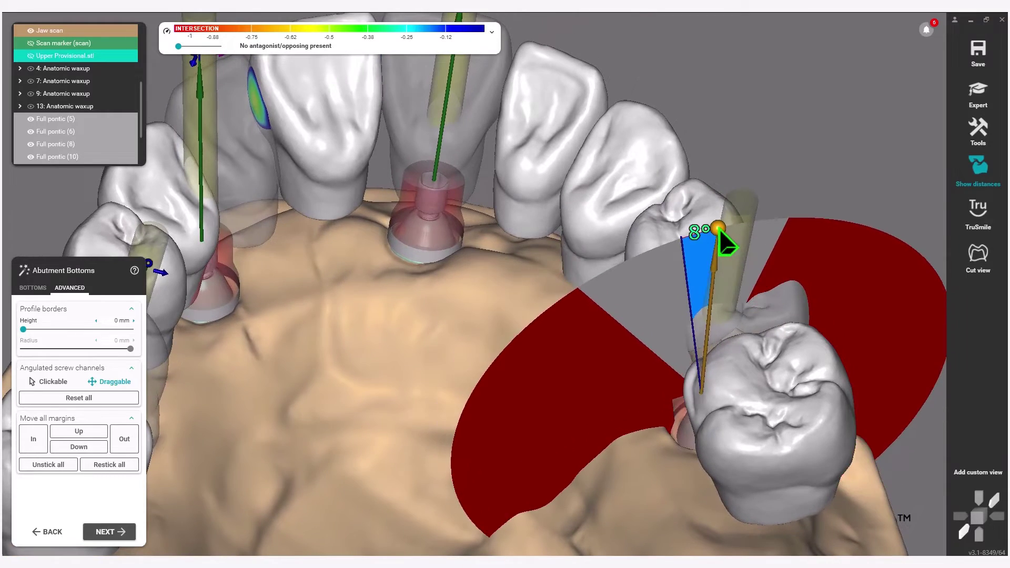
pyautogui.moveTo(727, 243); pyautogui.dragTo(236, 486, button='right')
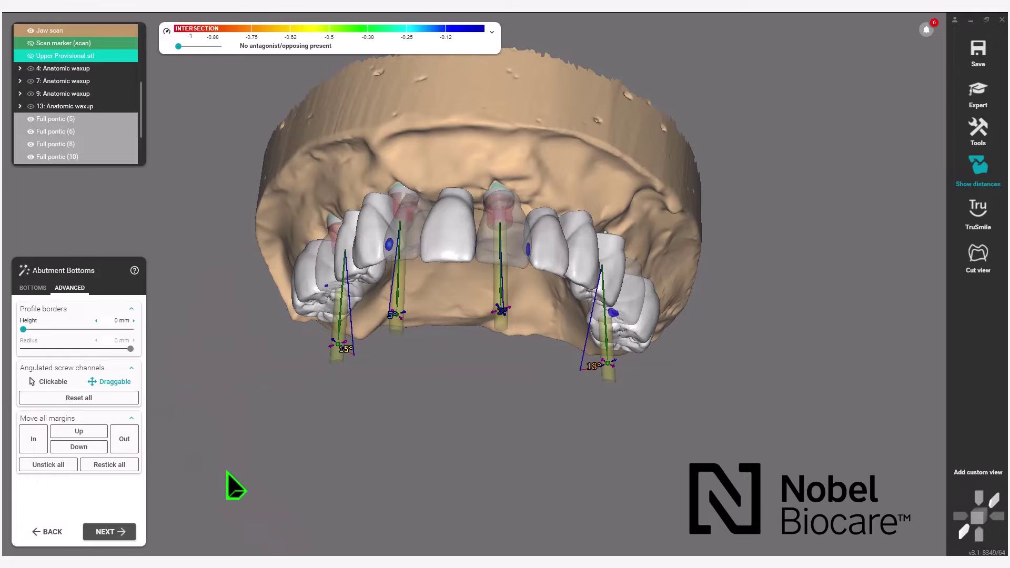
# Step: Generate minimum thickness, pass Free-Forming, and advance to Adapt to Pre-Op Scan
pyautogui.click(119, 532)
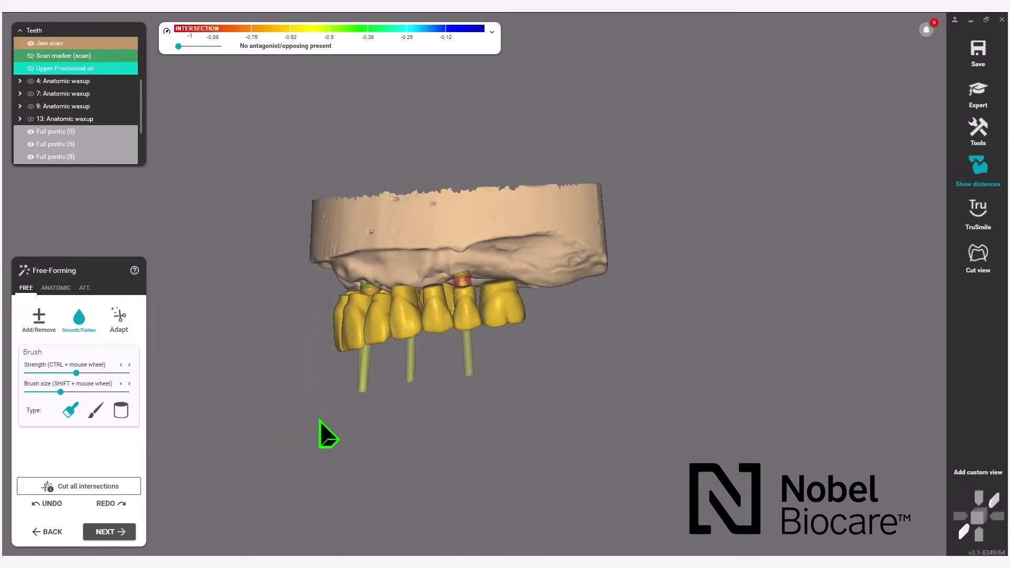
pyautogui.moveTo(327, 434); pyautogui.dragTo(247, 387, button='right')
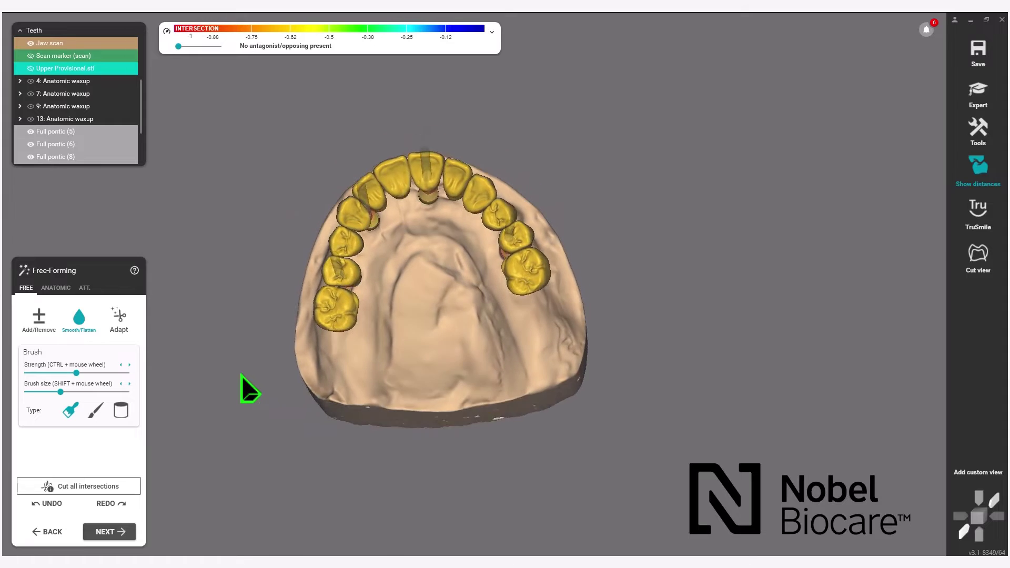
pyautogui.click(128, 533)
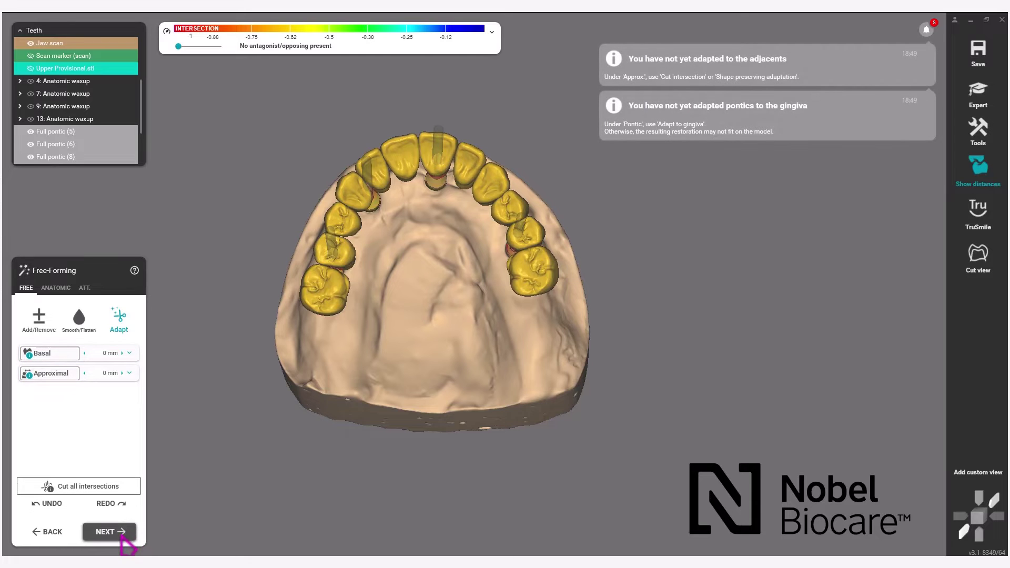
pyautogui.click(120, 537)
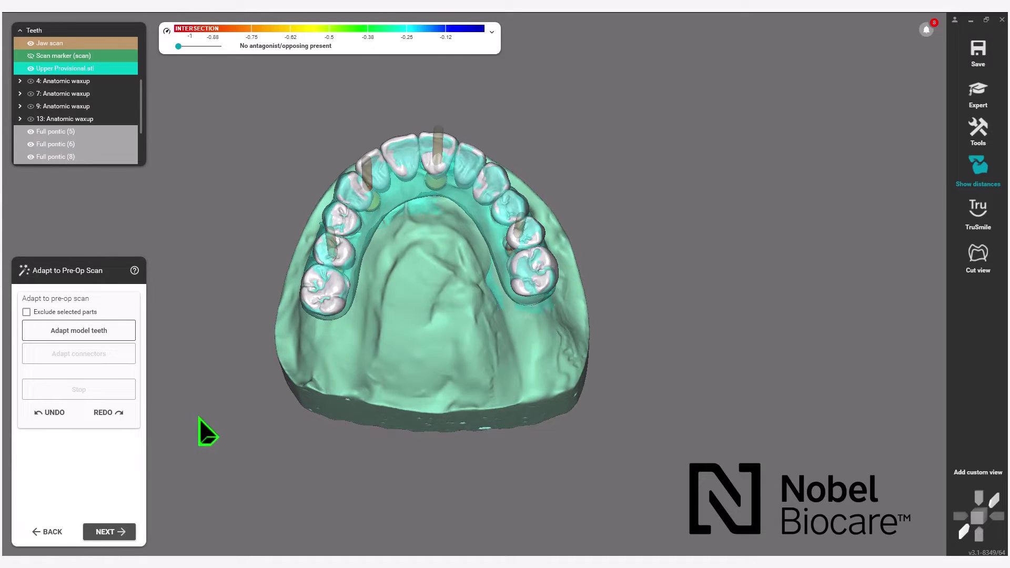
# Step: Advance from Adapt to Pre-Op Scan to the Virtual Waxup Bottom step
pyautogui.click(121, 532)
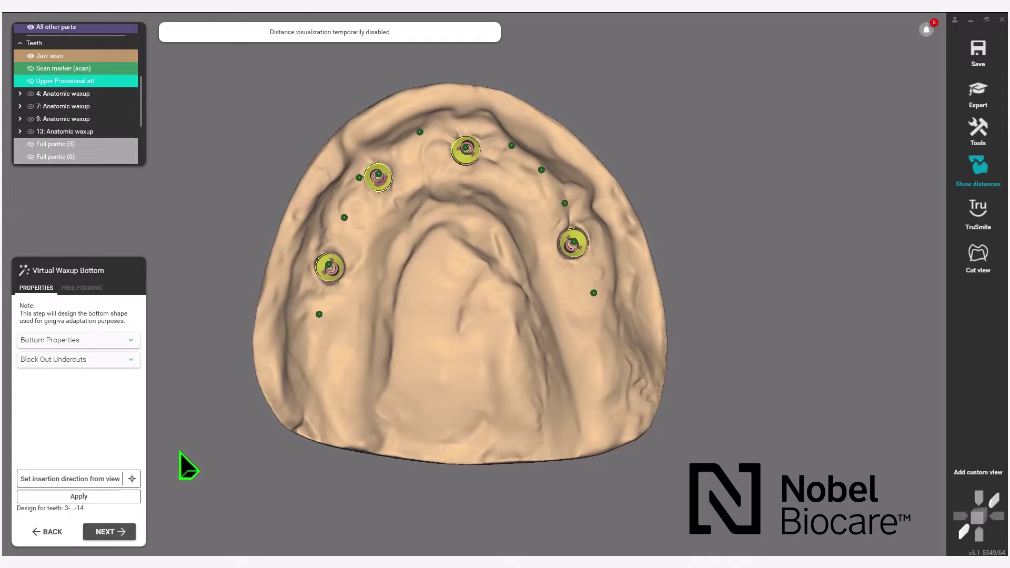
# Step: Apply the virtual waxup bottom and proceed to Gingiva Base Design
pyautogui.click(98, 498)
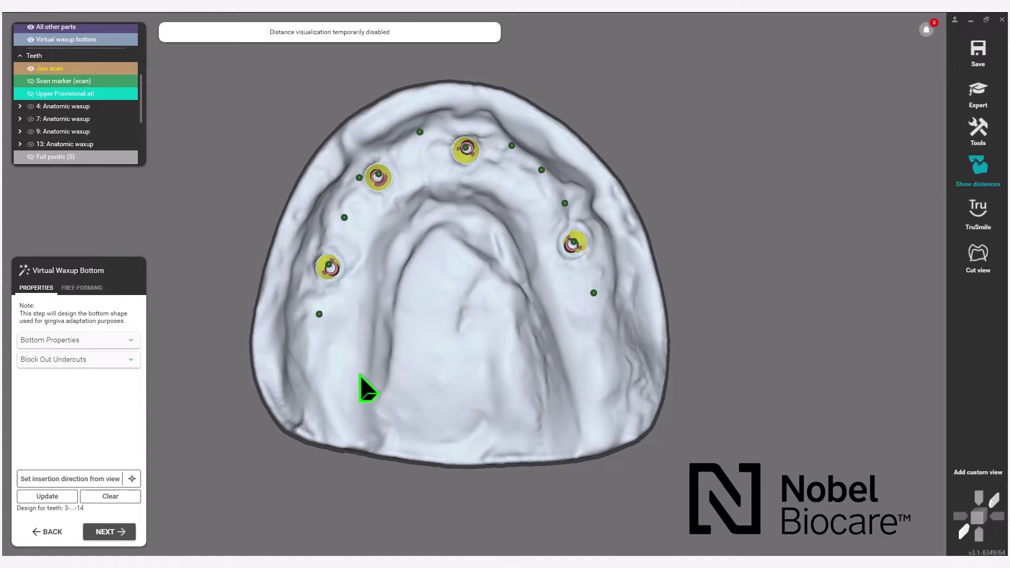
pyautogui.click(123, 534)
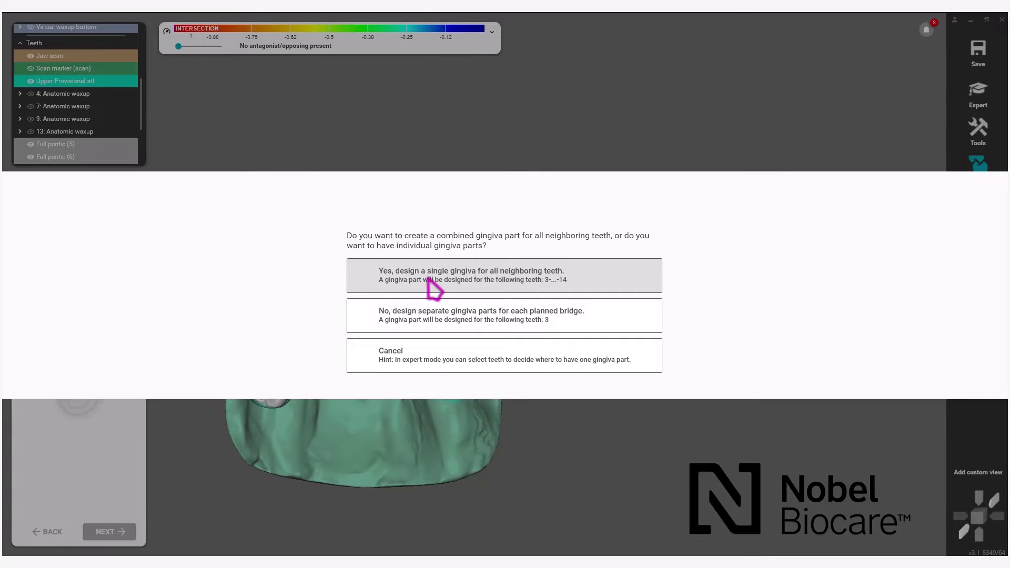
# Step: Choose 'Yes, design a single gingiva for all neighboring teeth' for teeth 3–14
pyautogui.click(427, 278)
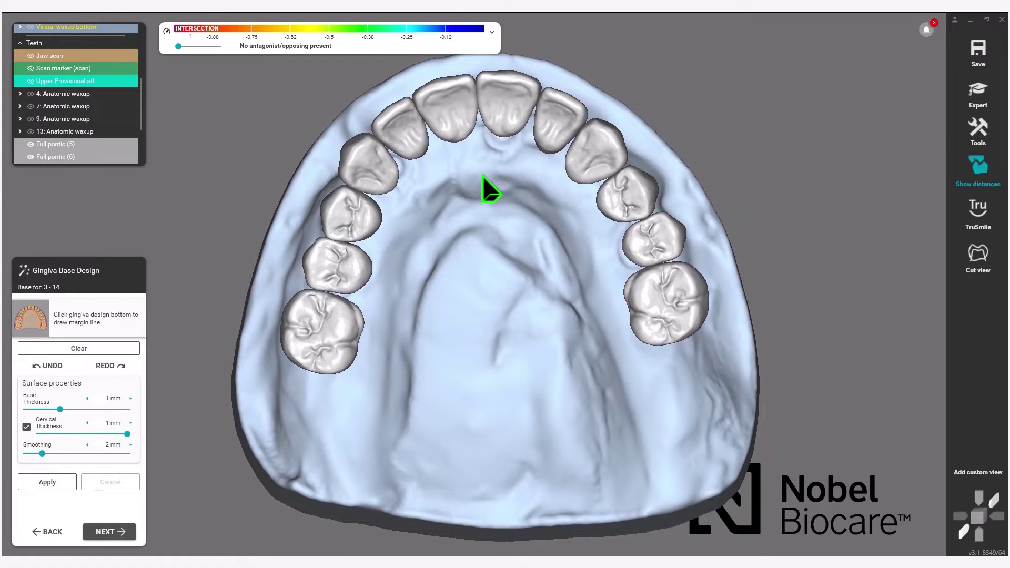
# Step: Draw margin points from behind the front teeth along the palate and around the last right molar
pyautogui.click(484, 143)
pyautogui.click(522, 155)
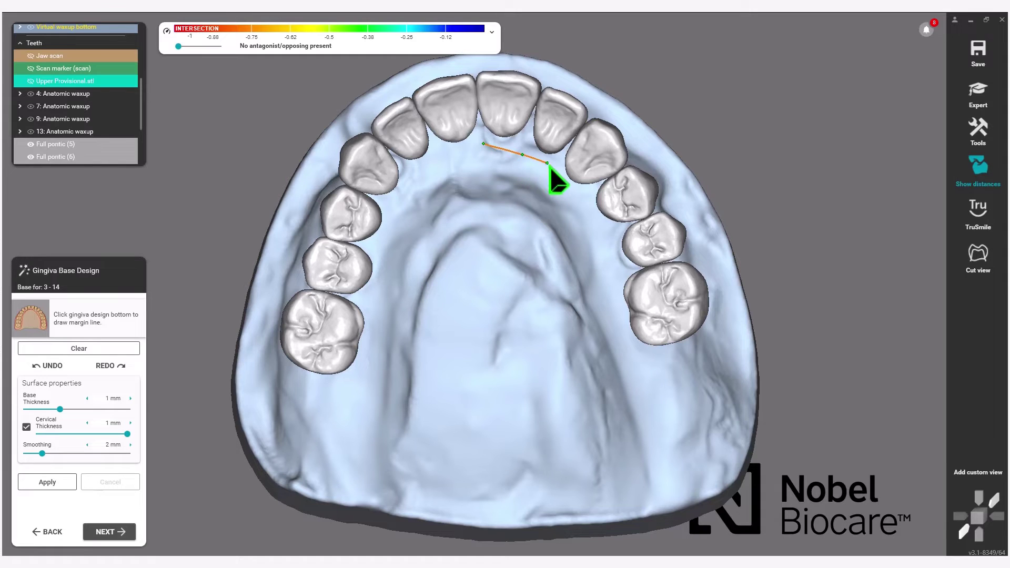
pyautogui.click(569, 185)
pyautogui.click(583, 209)
pyautogui.click(597, 232)
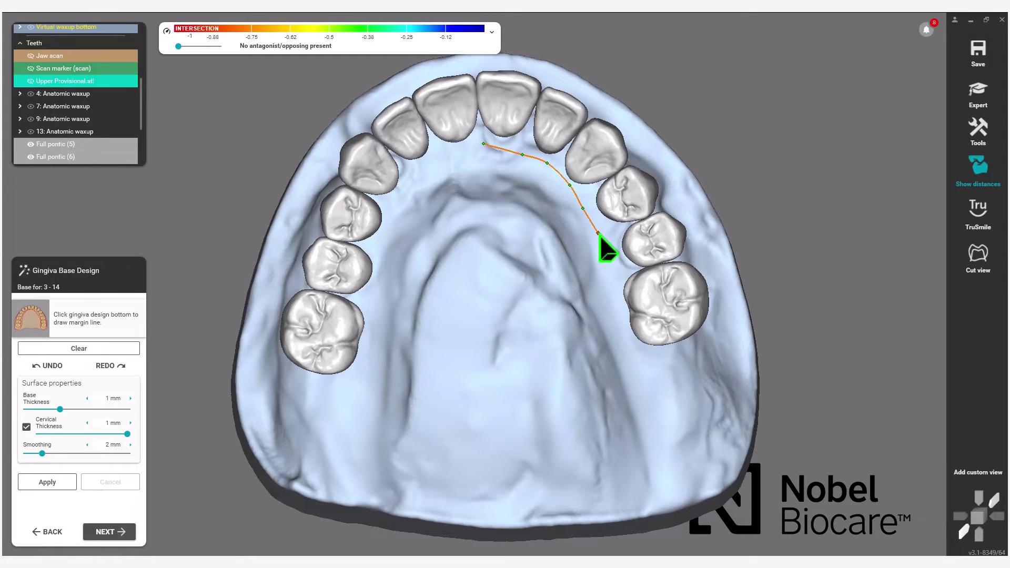
pyautogui.click(609, 257)
pyautogui.click(618, 291)
pyautogui.click(624, 321)
pyautogui.click(636, 345)
pyautogui.click(660, 351)
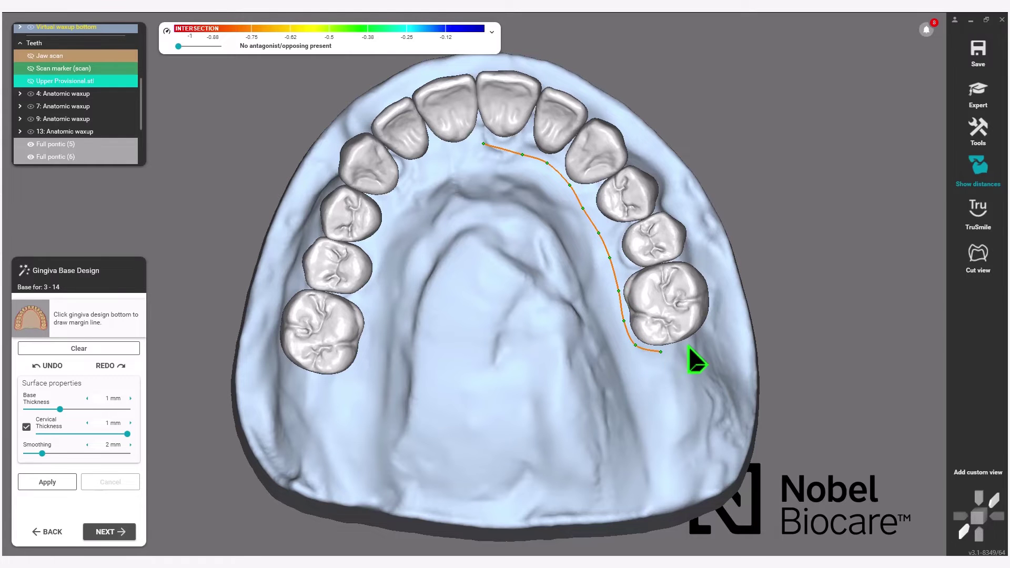
# Step: Add margin points along the outer side and close the line around the arch
pyautogui.moveTo(688, 346); pyautogui.dragTo(684, 268, button='right')
pyautogui.click(624, 244)
pyautogui.moveTo(635, 216); pyautogui.dragTo(513, 243, button='right')
pyautogui.click(510, 250)
pyautogui.moveTo(559, 190); pyautogui.dragTo(583, 287, button='right')
pyautogui.click(586, 288)
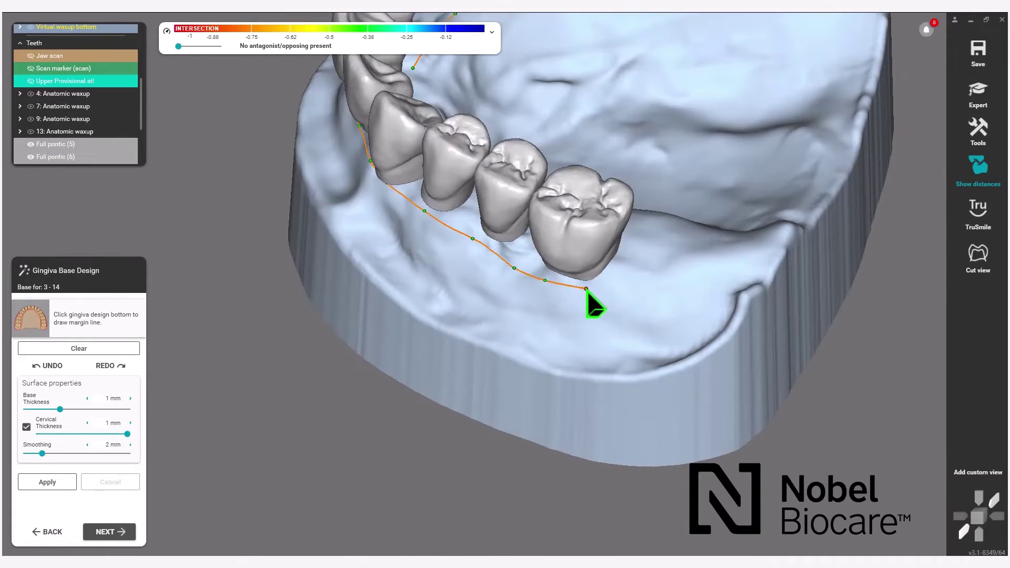
pyautogui.click(628, 278)
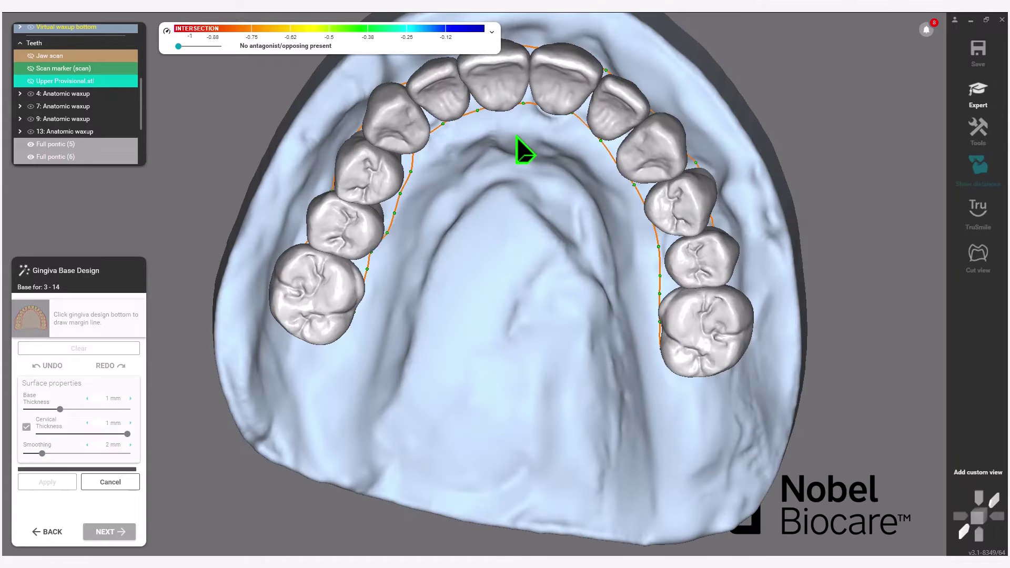